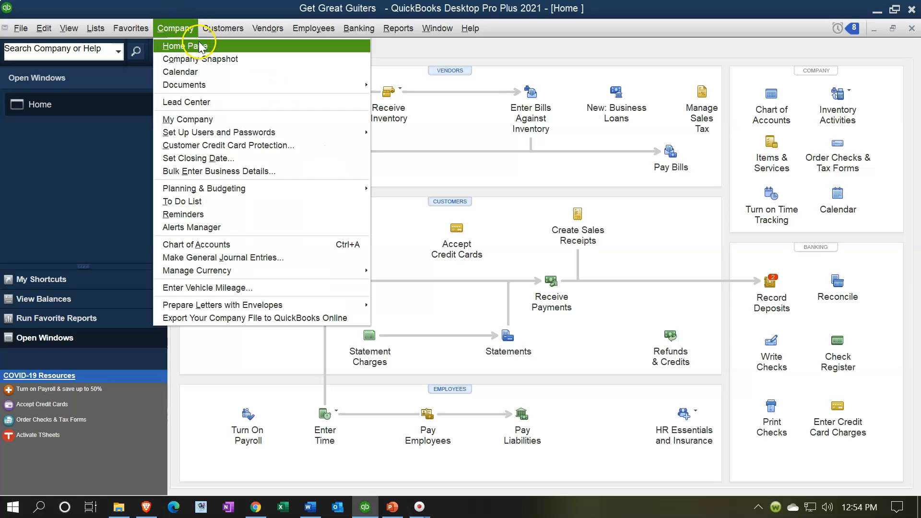
Display the home page and the open window list, and leave the side icon bar collapsed
click(200, 47)
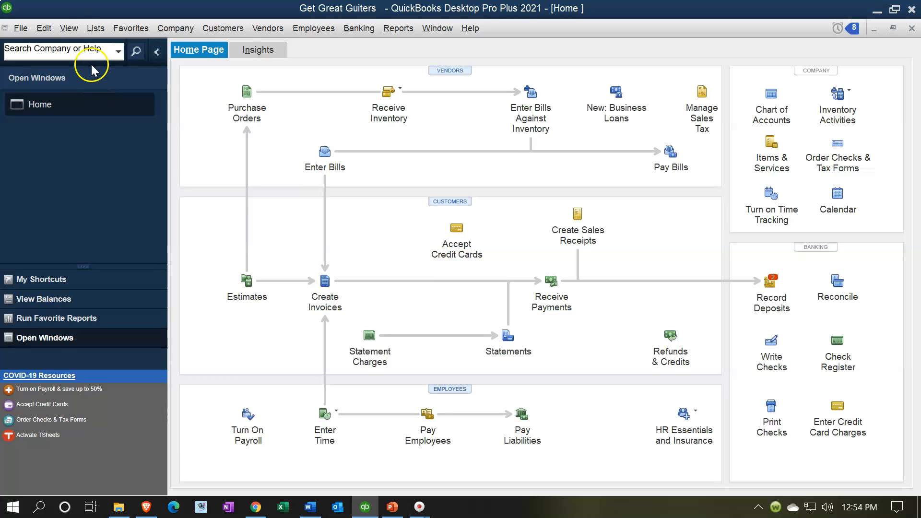
click(74, 27)
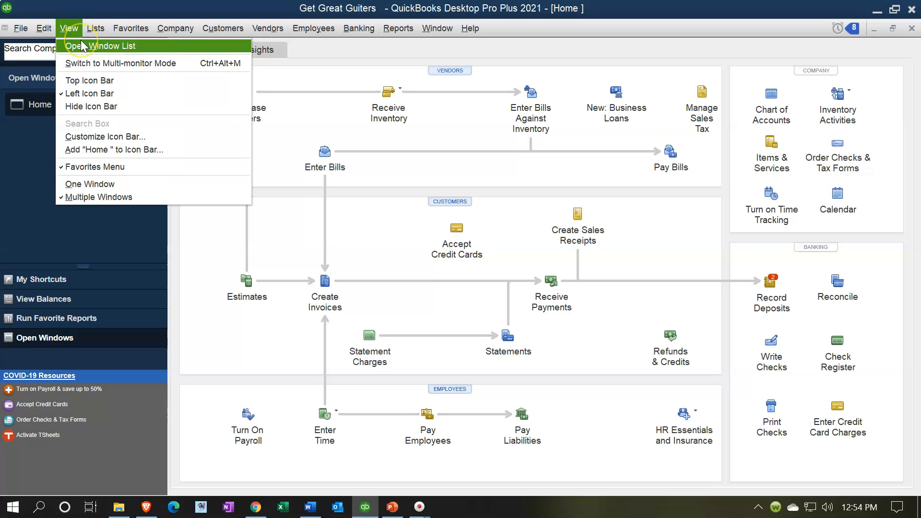
click(82, 44)
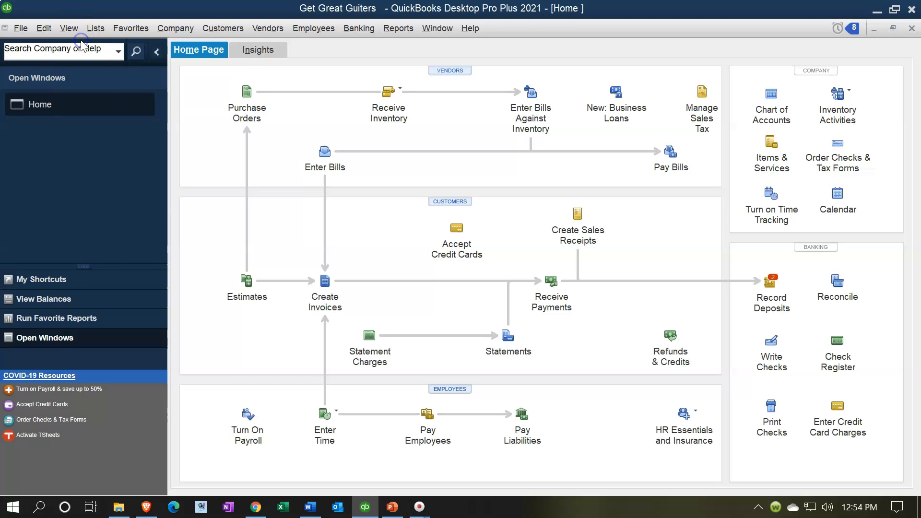
click(156, 53)
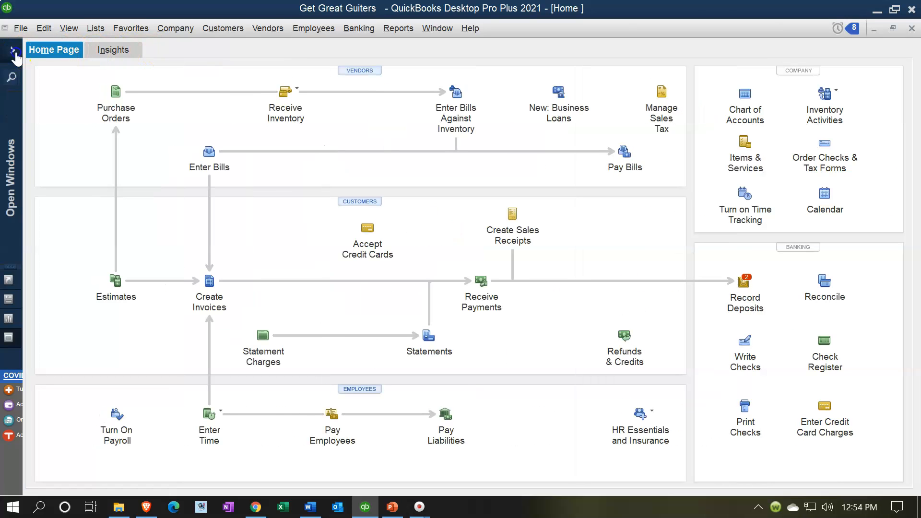
click(15, 54)
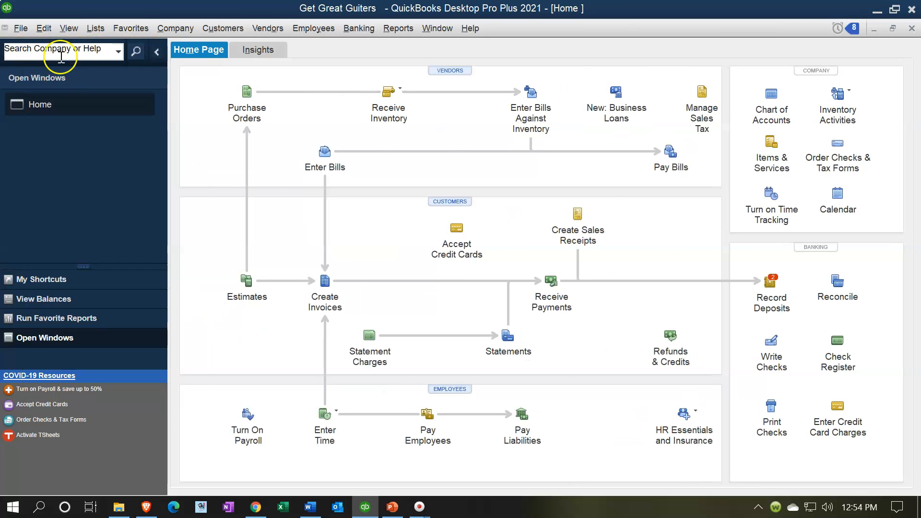
click(156, 51)
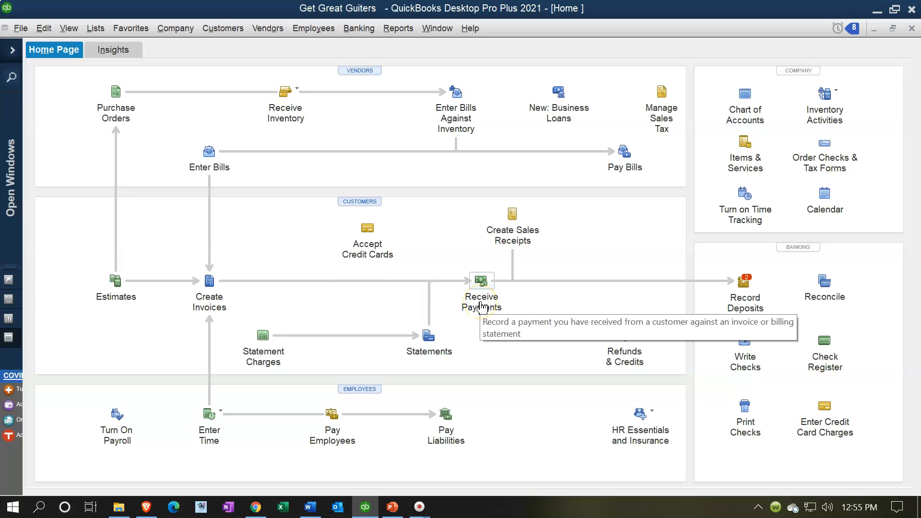
click(221, 315)
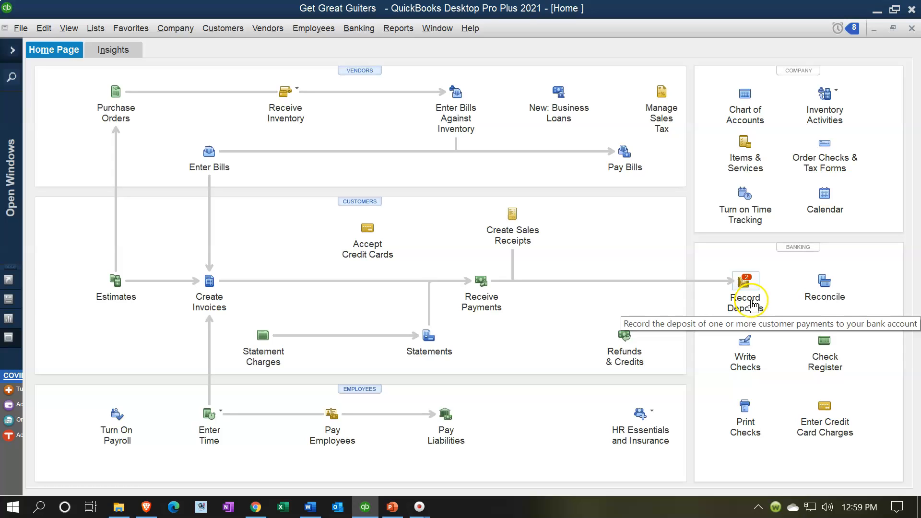
Inspect the customer payments available for deposit in Record Deposits, and close the form without recording a deposit
click(750, 289)
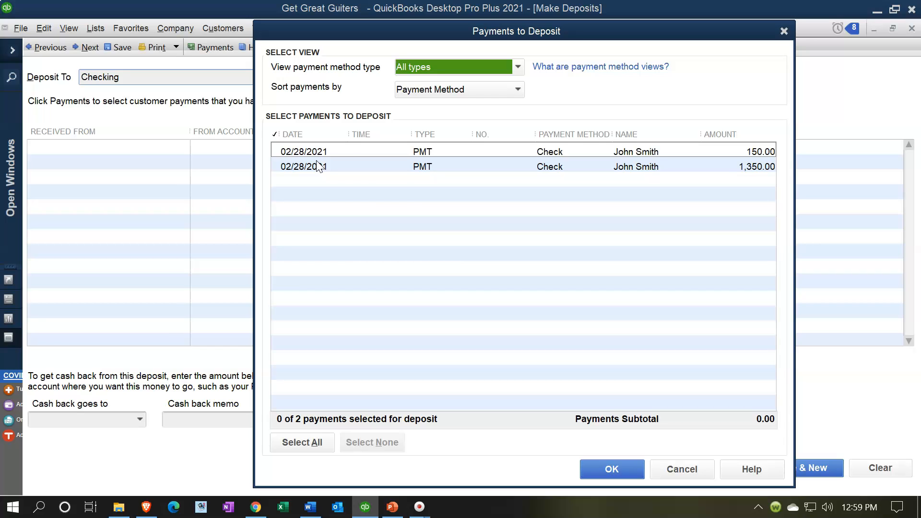
click(318, 167)
click(784, 32)
click(912, 29)
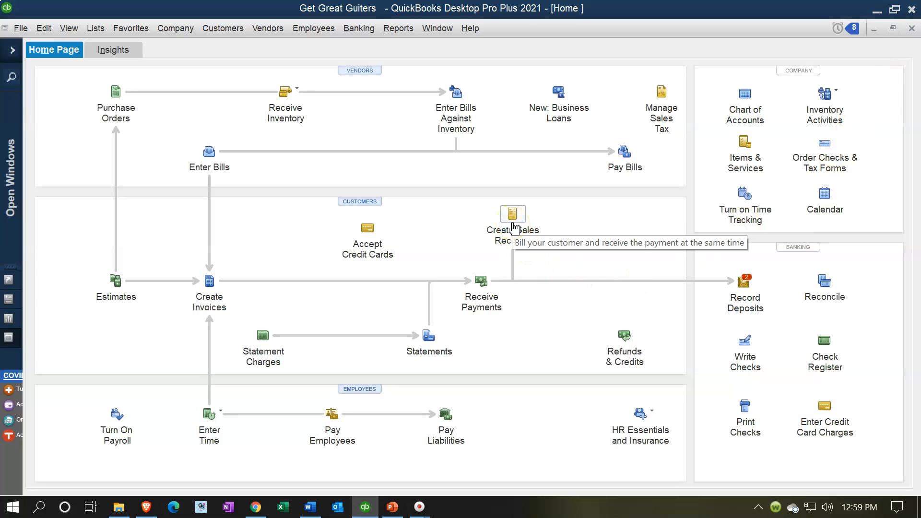
Open the most recent saved sales receipt, inspect the account choices for Deposit To, and close the receipt without changes
click(513, 223)
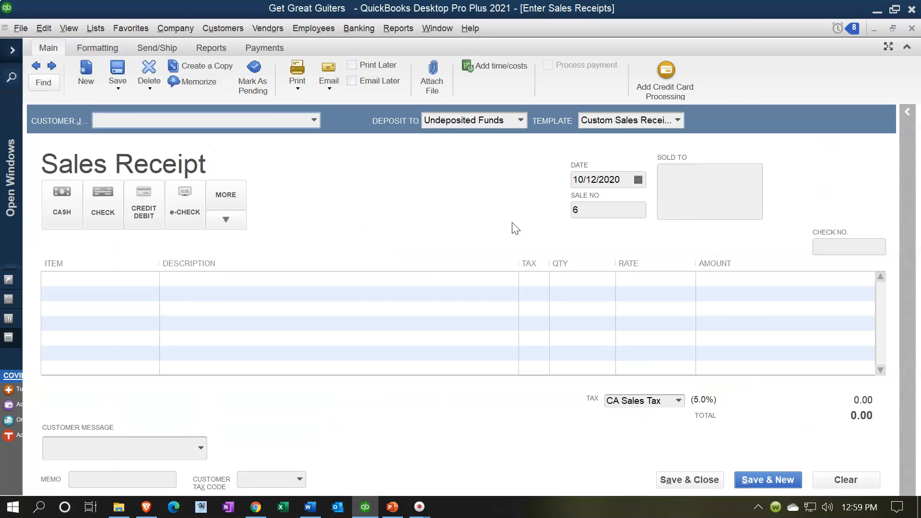
click(36, 66)
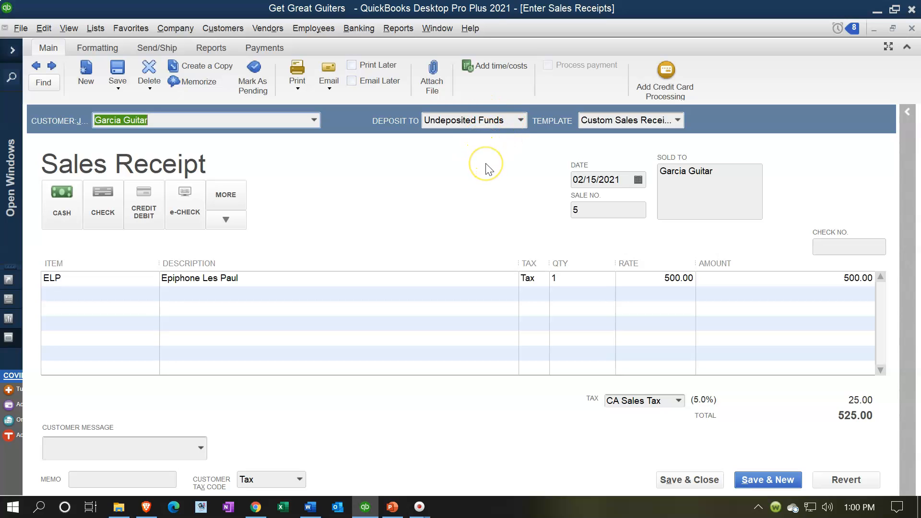
click(520, 120)
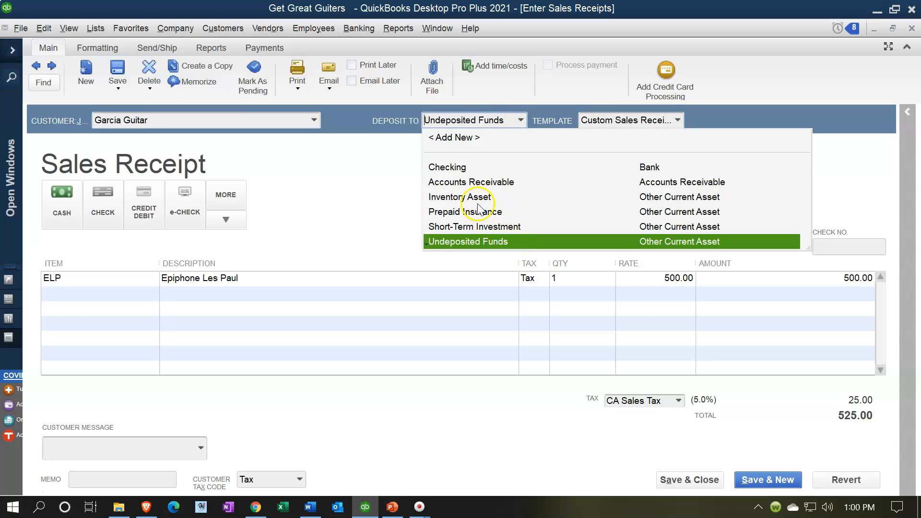
click(383, 171)
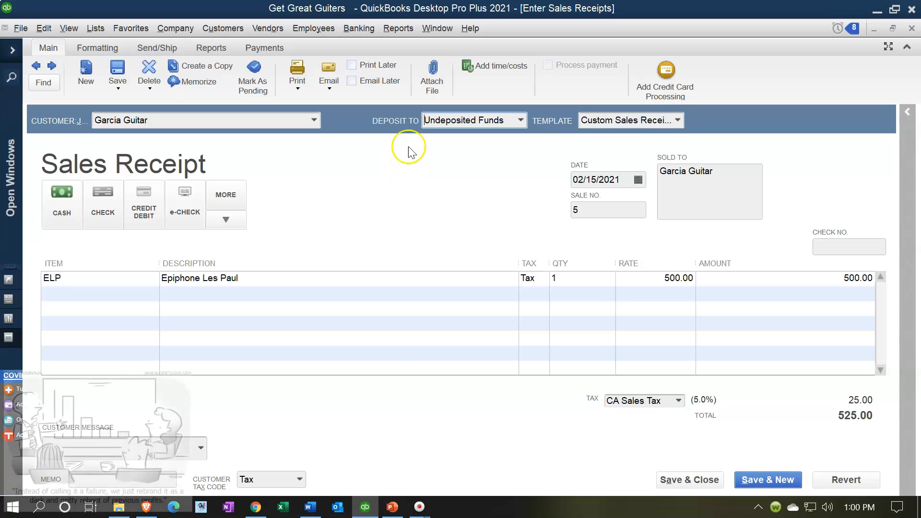
click(459, 126)
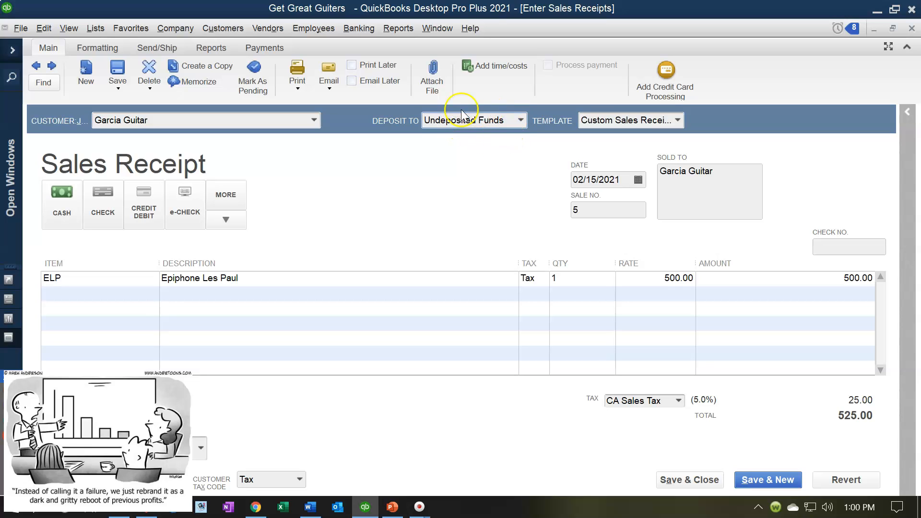
click(519, 122)
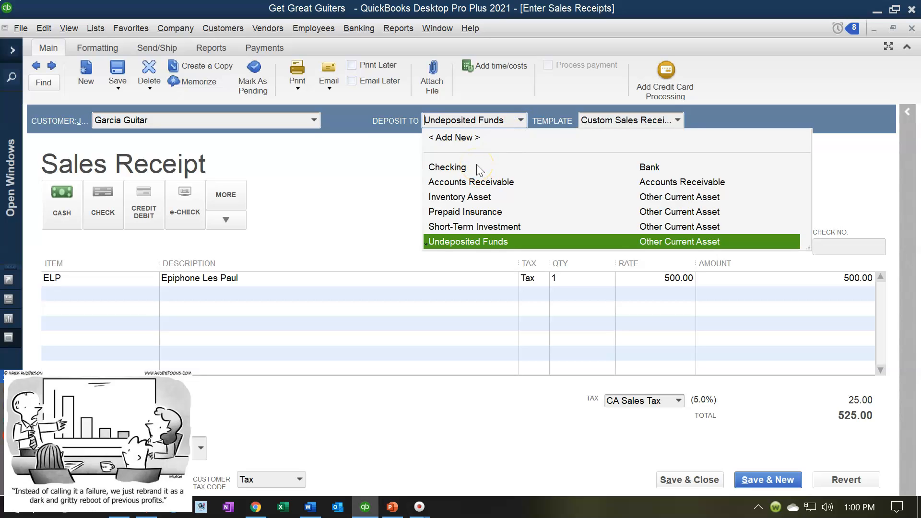
click(349, 204)
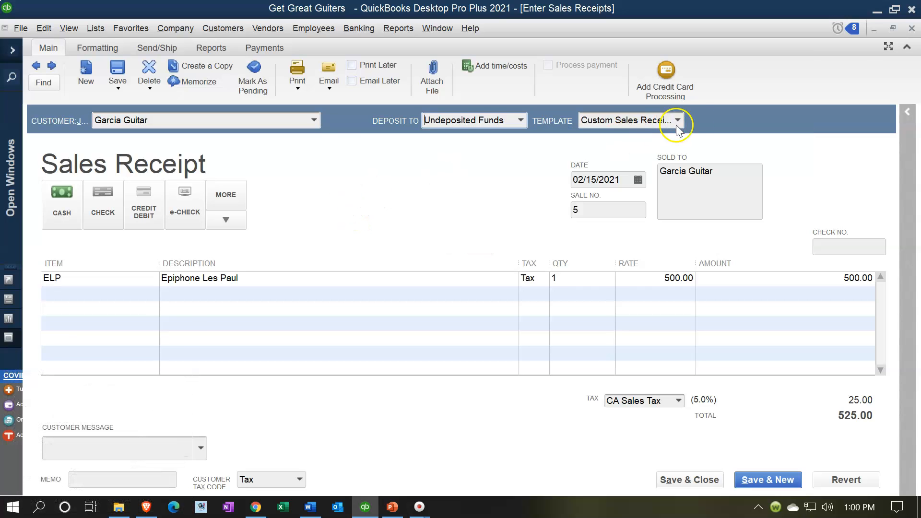
click(912, 28)
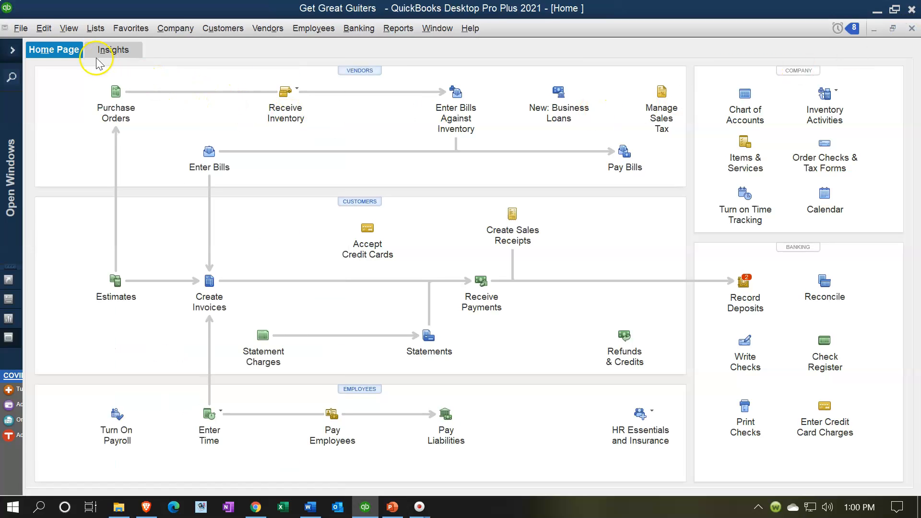
Enable "Use Undeposited Funds as a default deposit to account" in the company preferences for Payments and accept closing all windows
click(45, 30)
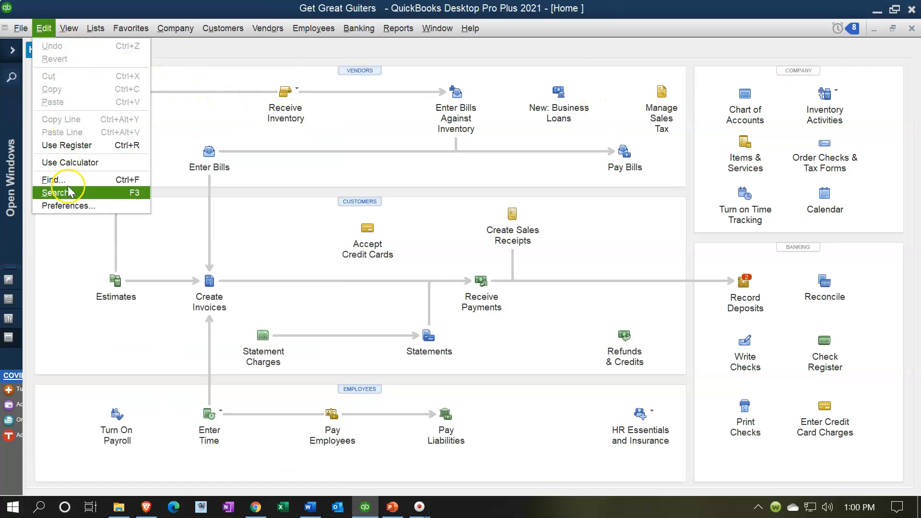
click(71, 206)
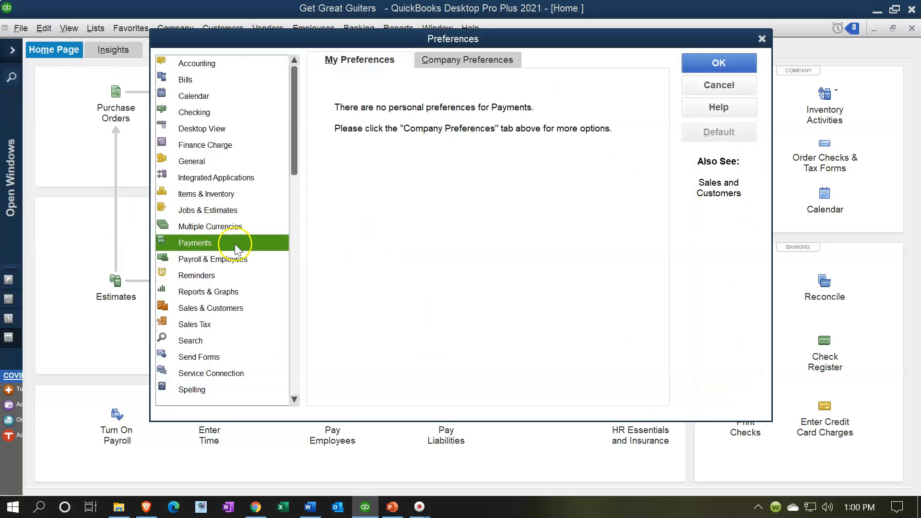
click(464, 66)
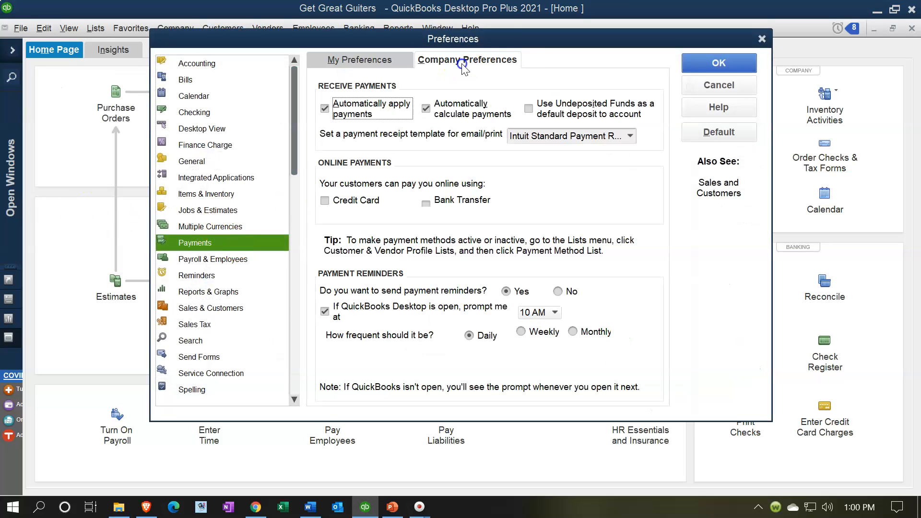
click(529, 108)
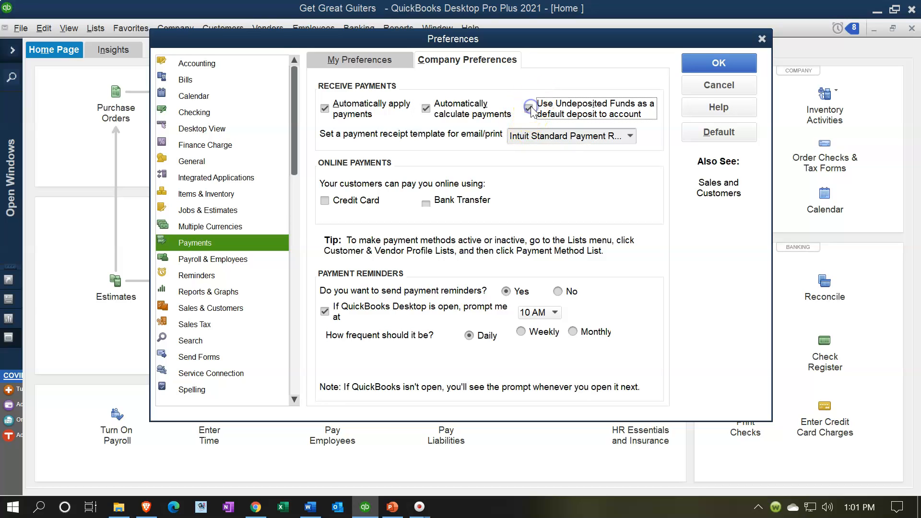
click(703, 70)
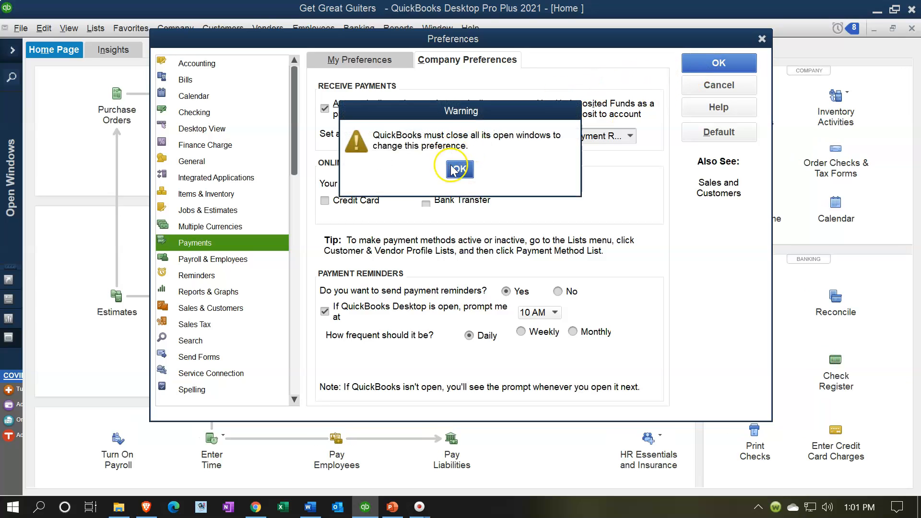
click(458, 169)
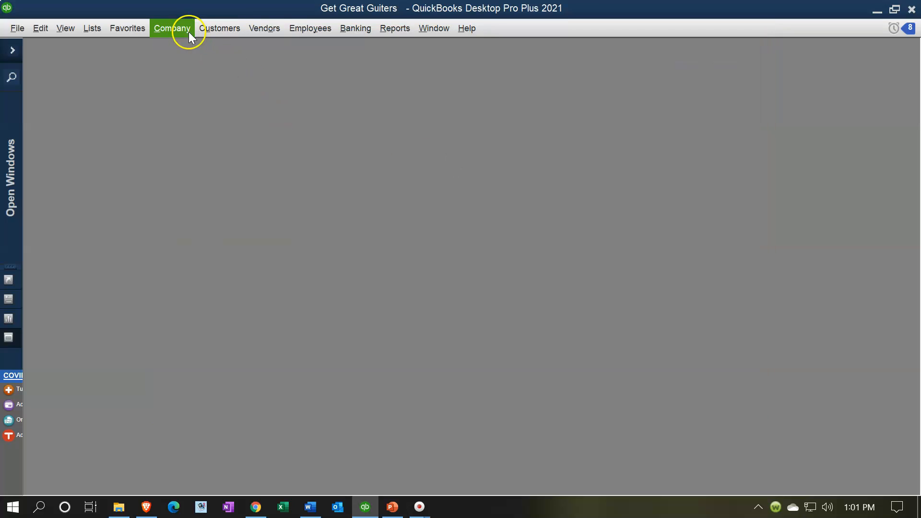
Reopen the company home page and maximize its window
click(182, 31)
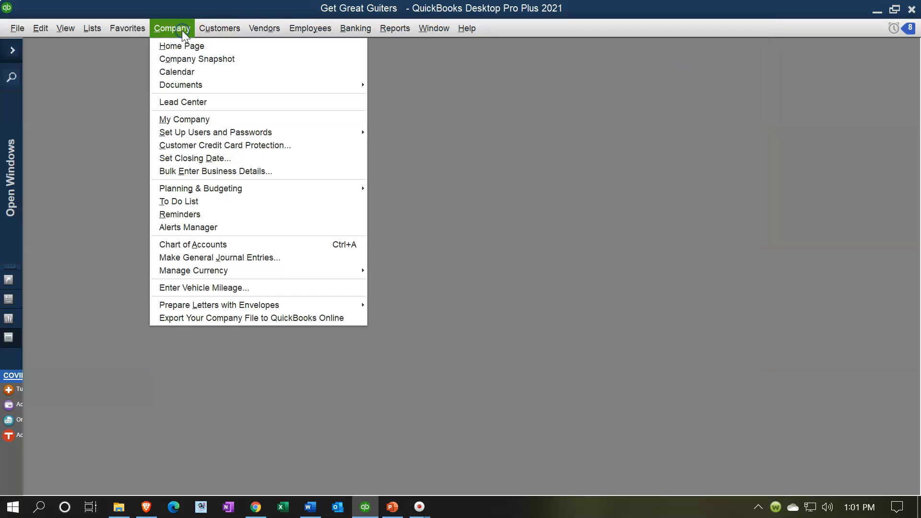
click(183, 47)
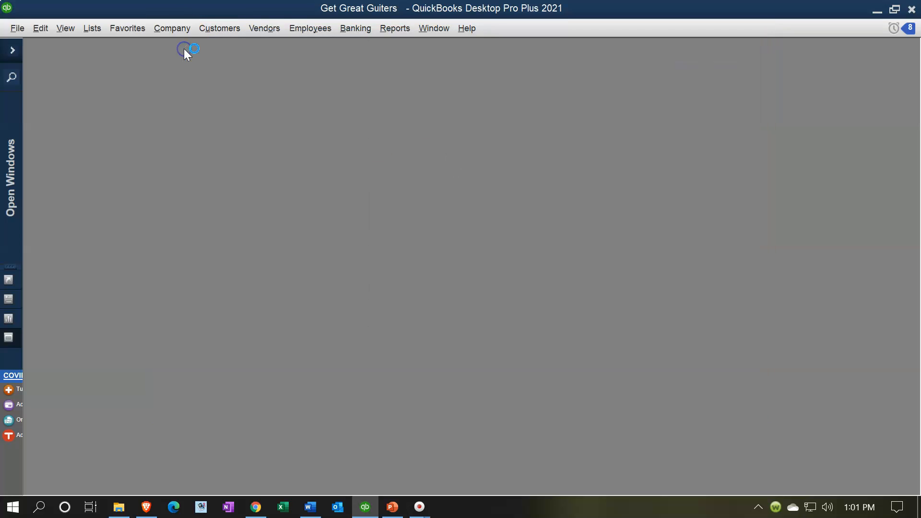
click(413, 96)
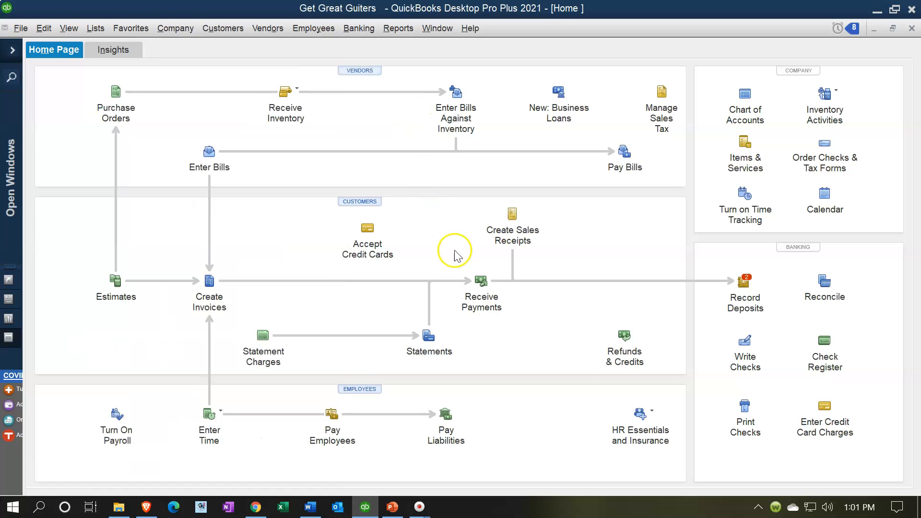
Open the most recent saved sales receipt again to check whether it offers a Deposit To choice, and close it
click(511, 226)
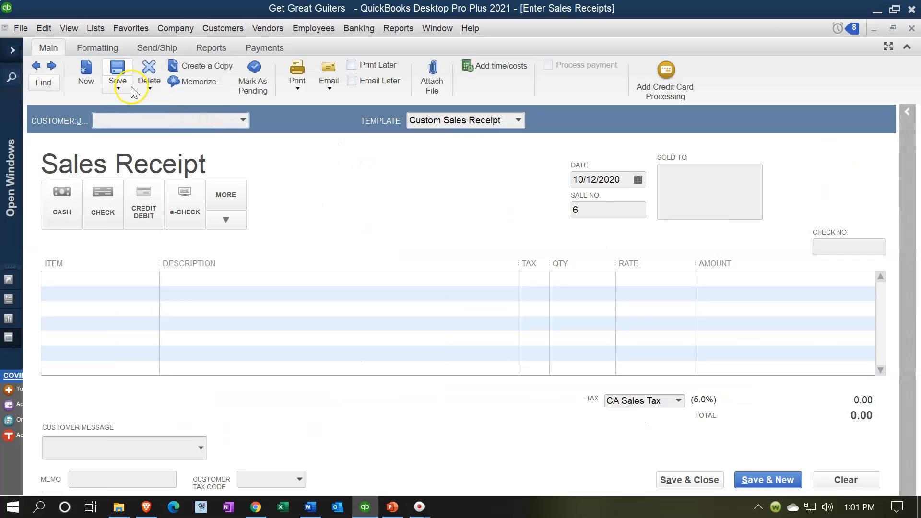
click(36, 66)
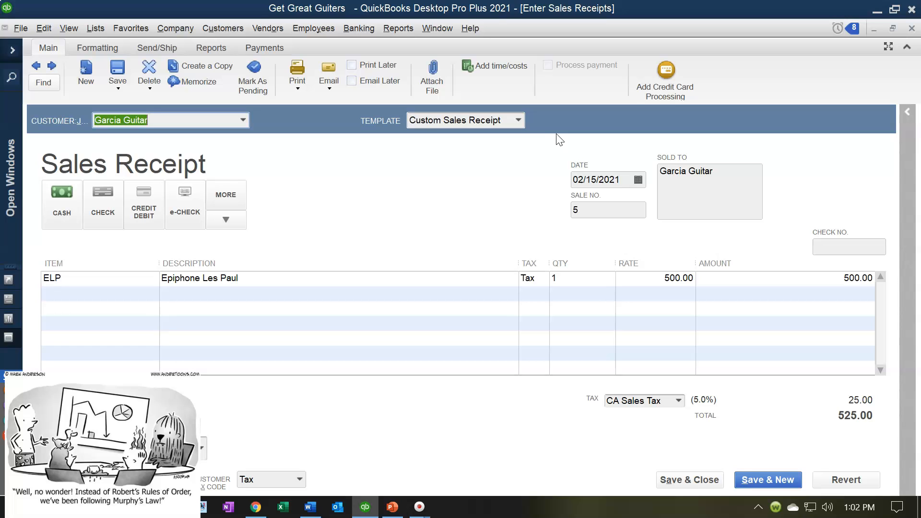
click(911, 30)
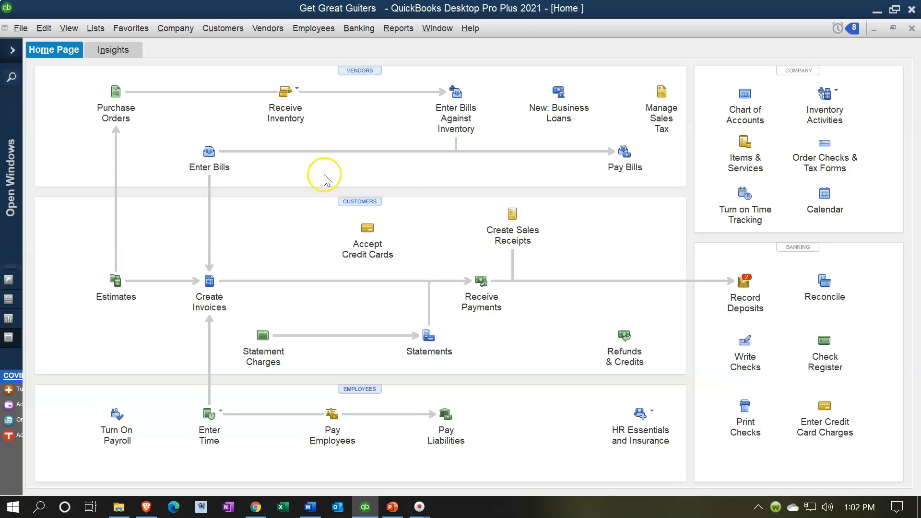
Disable "Use Undeposited Funds as a default deposit to account" in the company preferences for Payments and accept closing all windows
click(44, 28)
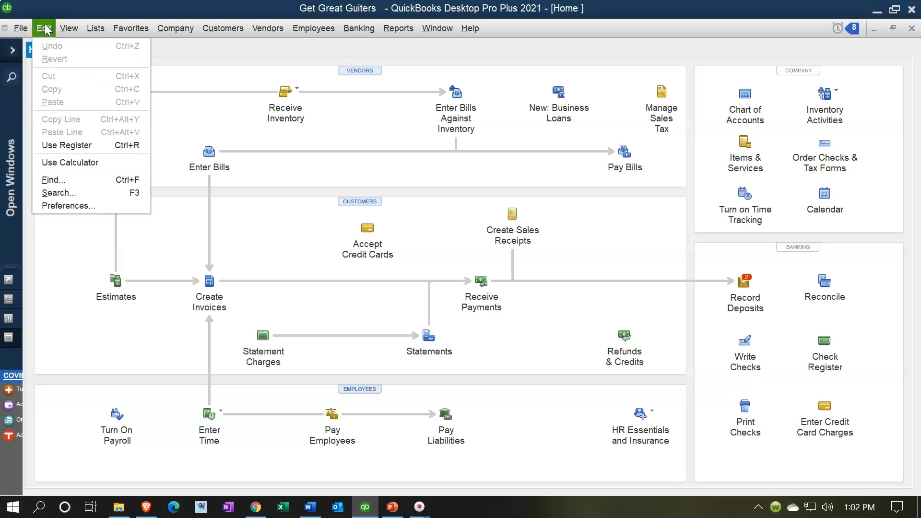
click(77, 205)
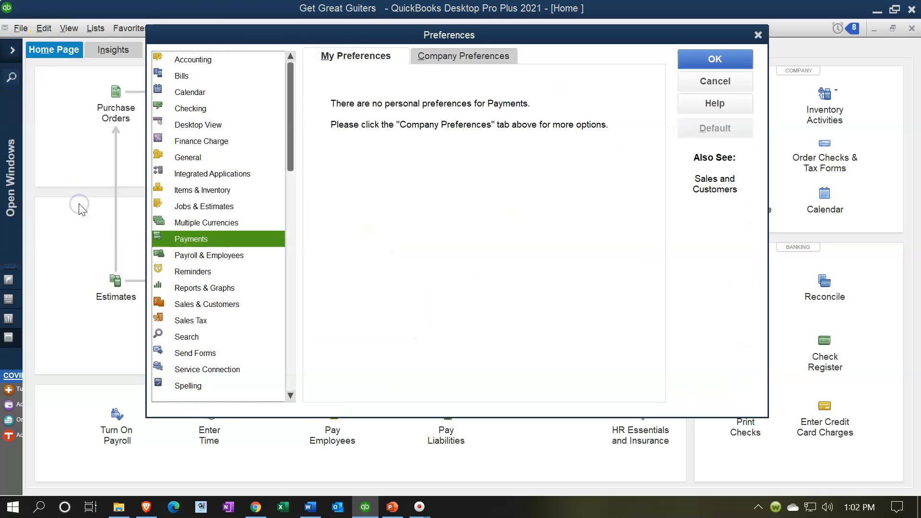
click(437, 57)
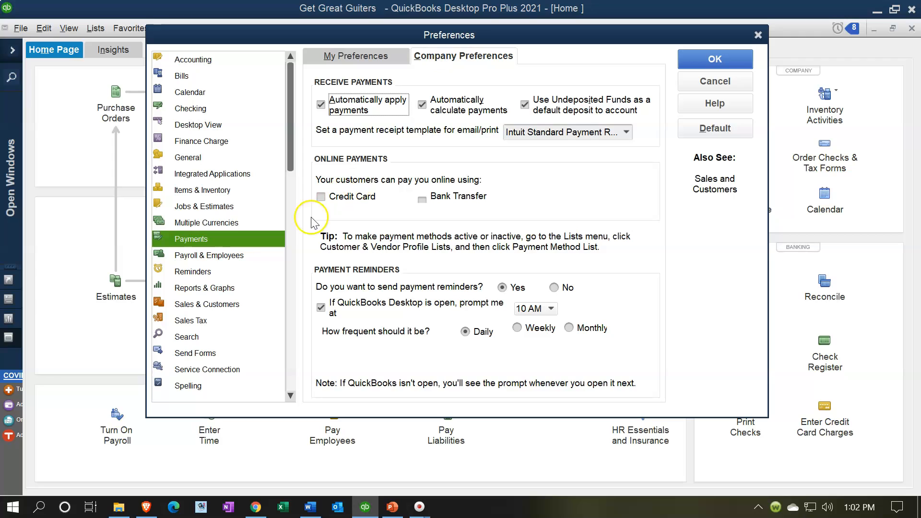
click(526, 104)
click(715, 59)
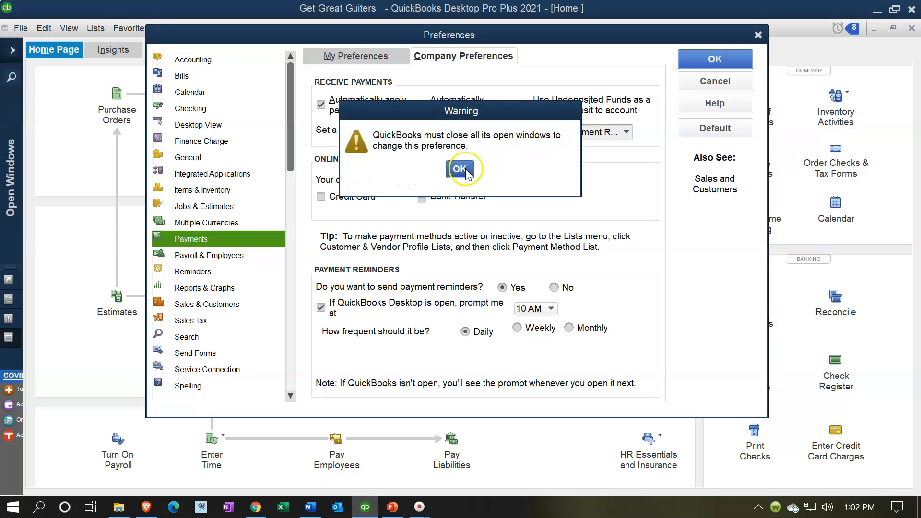
click(466, 169)
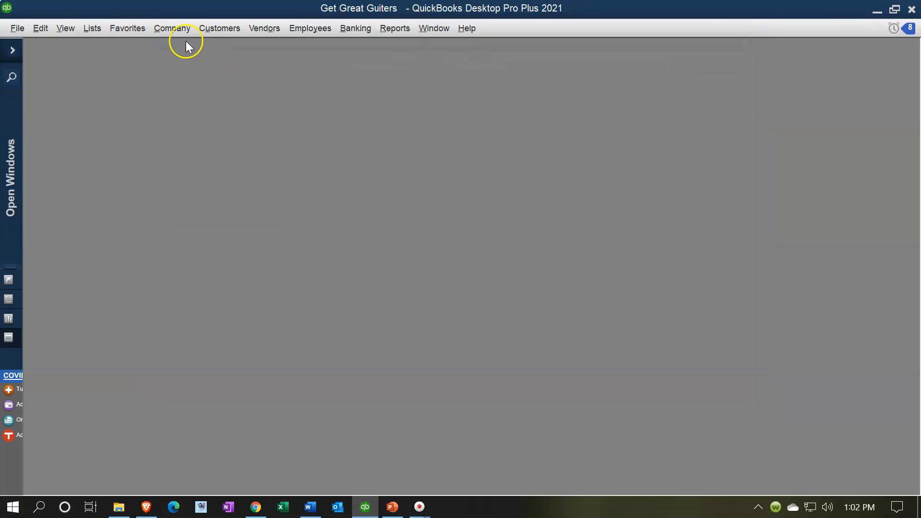
Bring back the home page and maximize its window
click(161, 22)
click(176, 43)
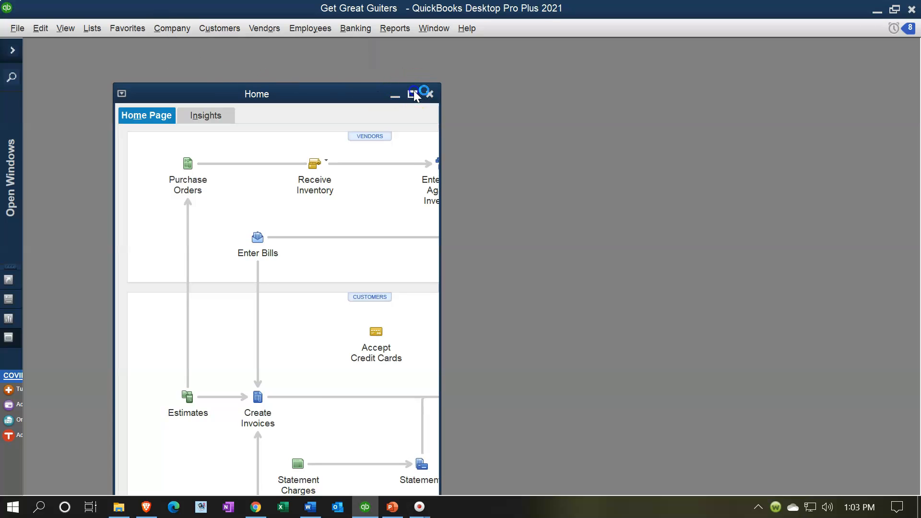
click(412, 94)
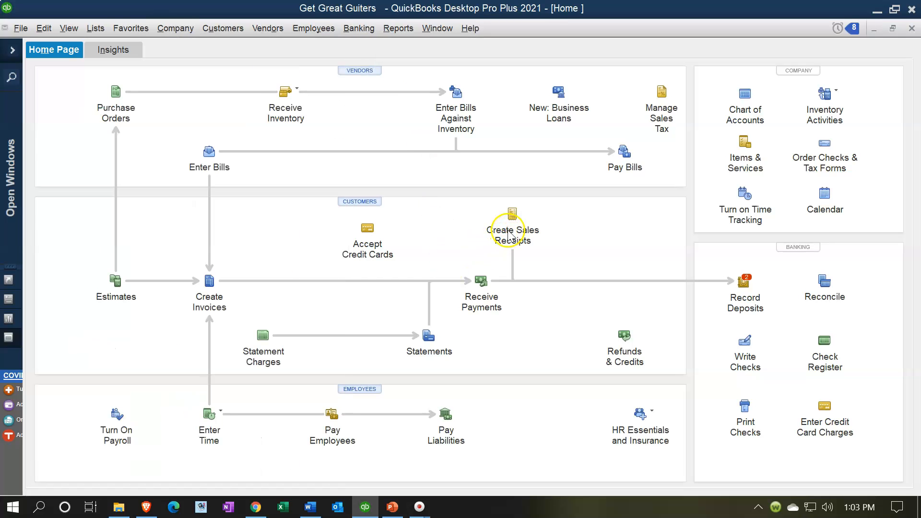
Open the most recent saved sales receipt and look through its Deposit To account choices and template choices
click(510, 224)
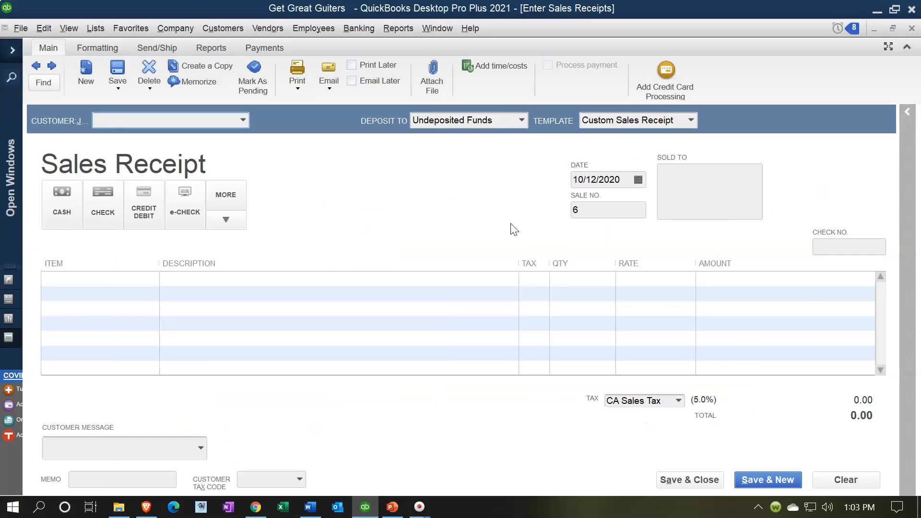
click(36, 66)
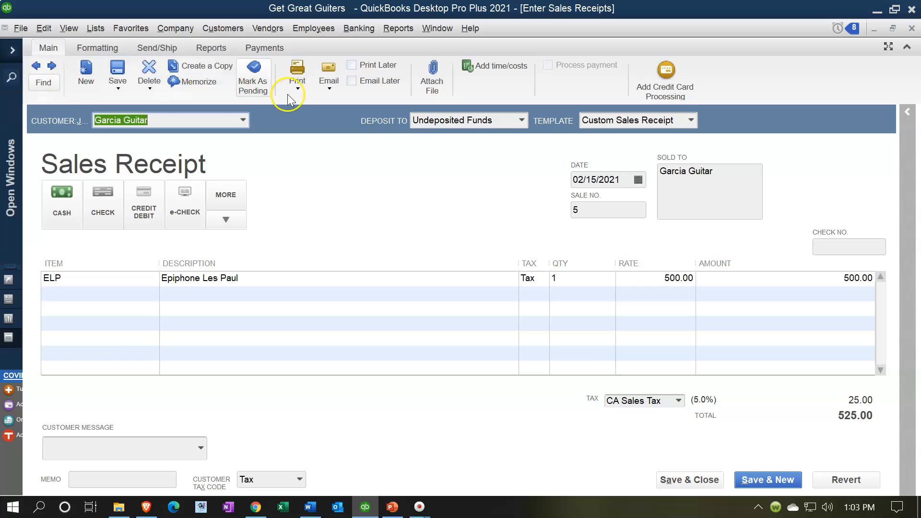
click(522, 120)
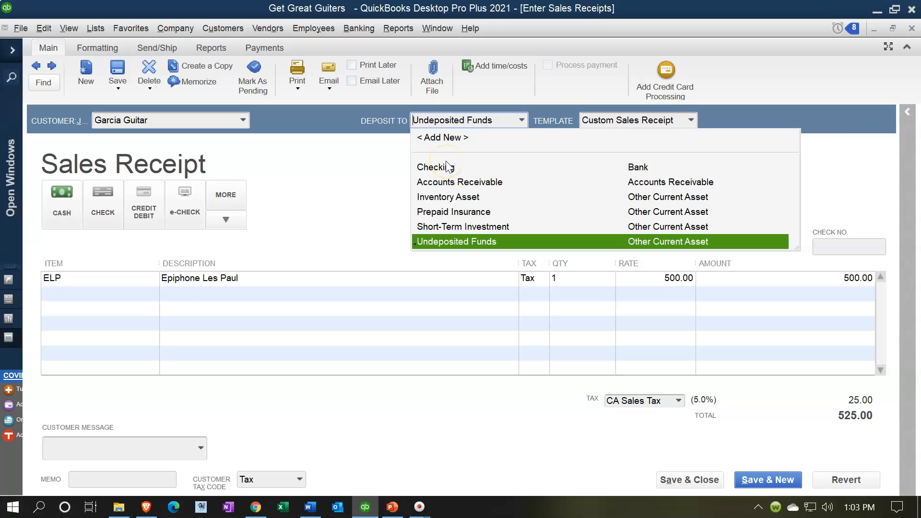
click(282, 163)
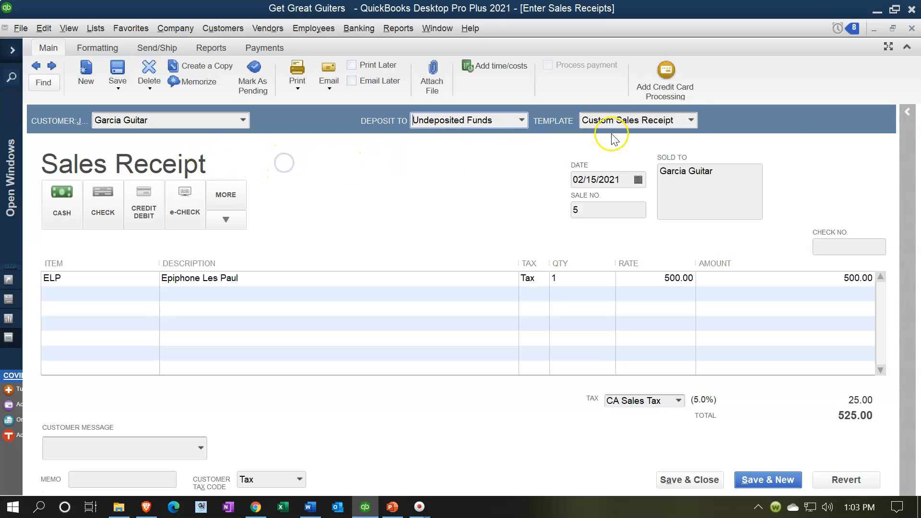
click(694, 120)
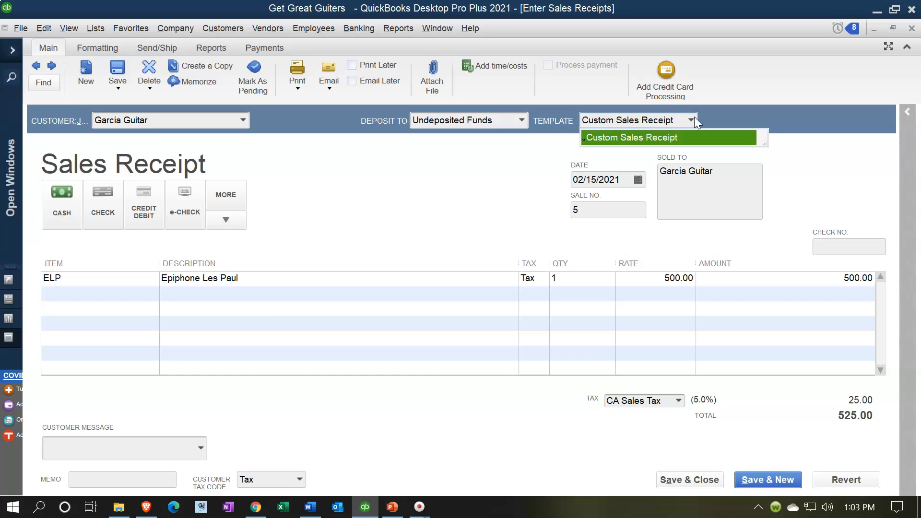
click(694, 117)
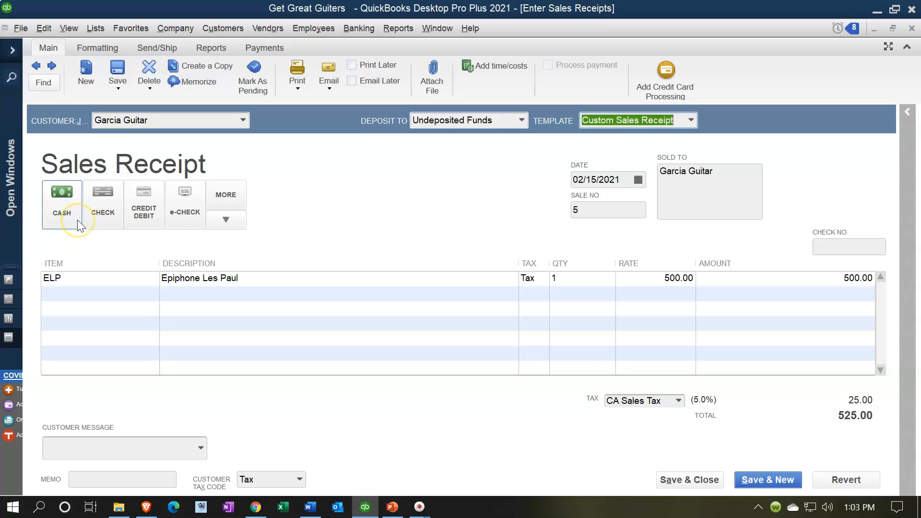
Try the Check, Credit/Debit and e-Check payment methods on the sales receipt, dismissing the card details, and return to Cash
click(98, 221)
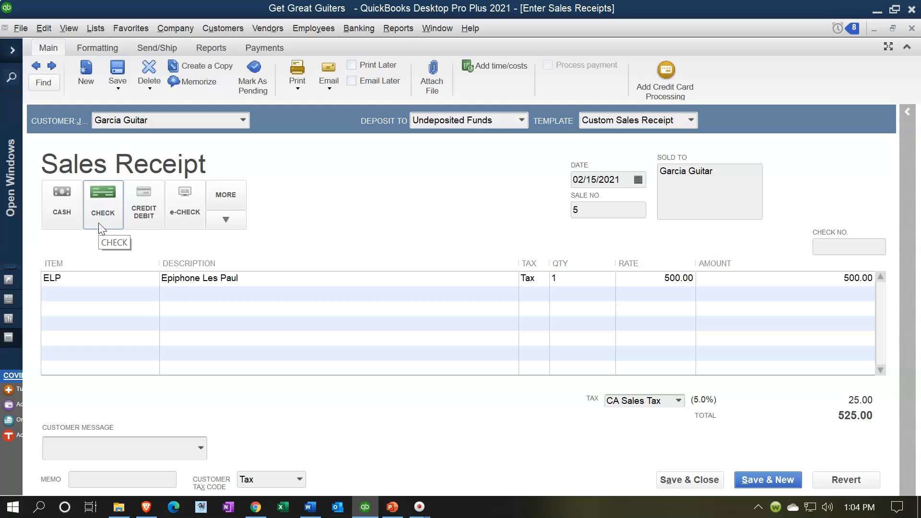
click(140, 223)
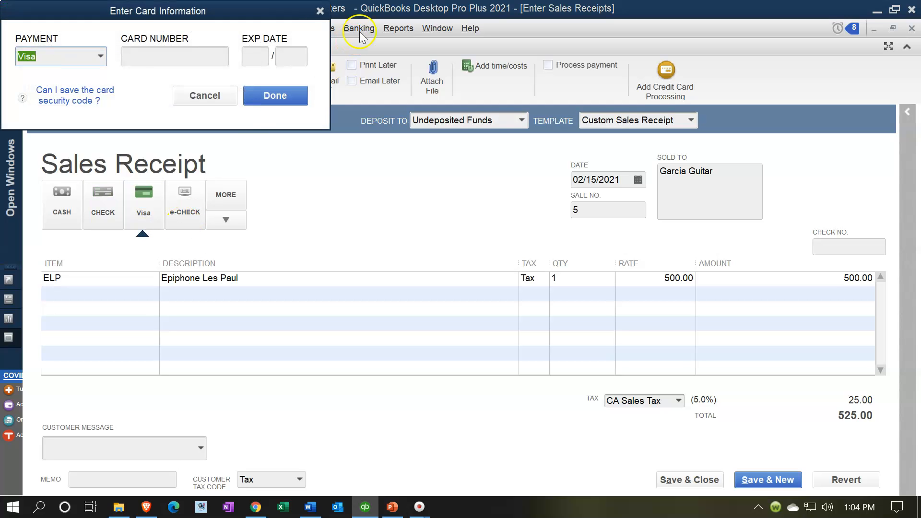
click(320, 11)
click(190, 204)
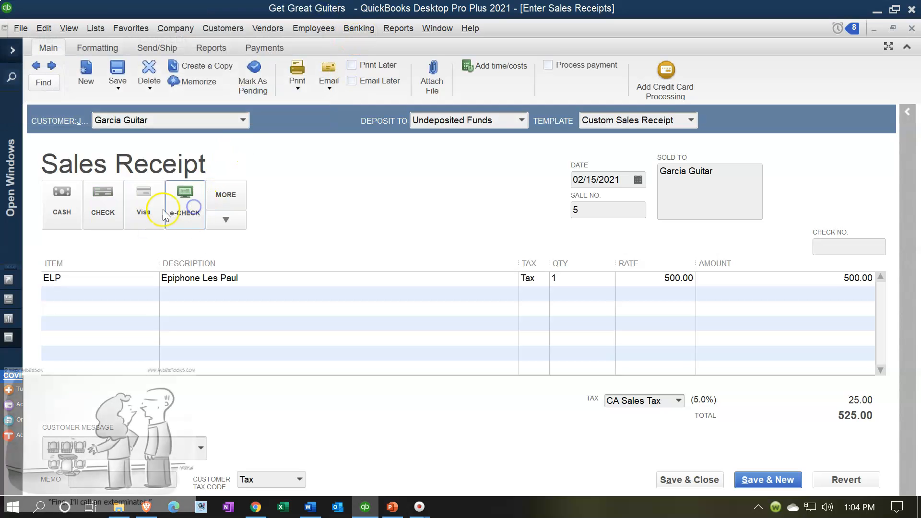
click(69, 212)
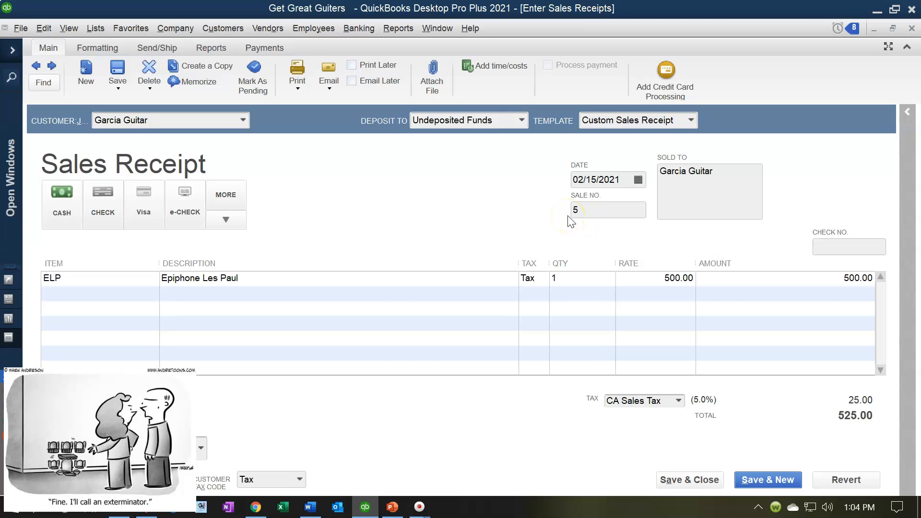
Examine the sales receipt's Sold To and Check No. fields and the commands available for customers
click(720, 175)
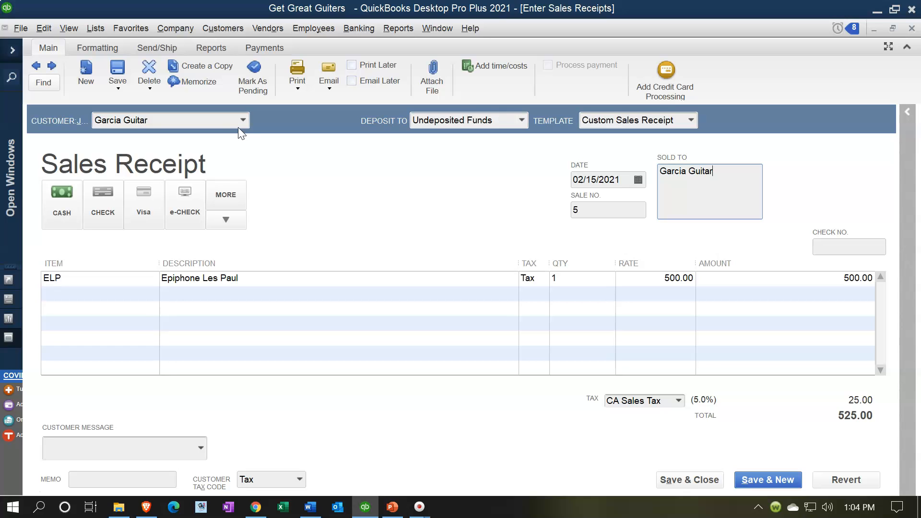
click(213, 23)
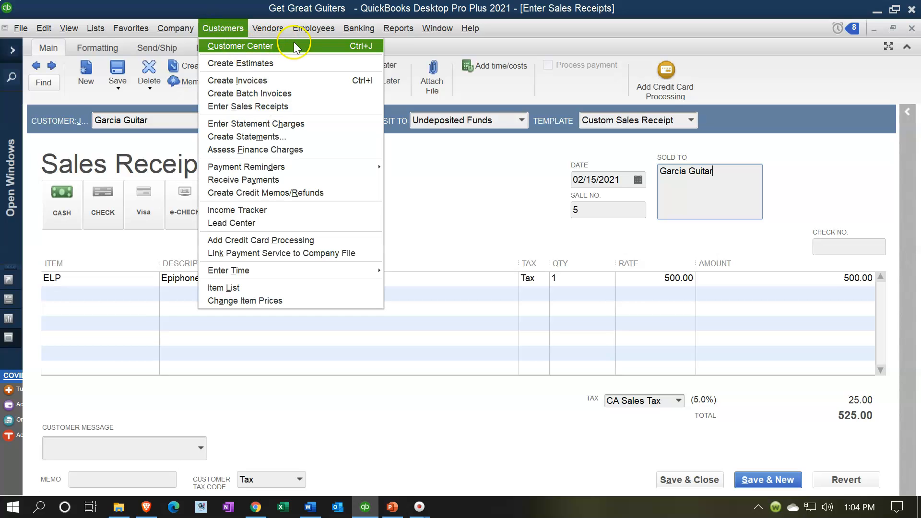
click(229, 27)
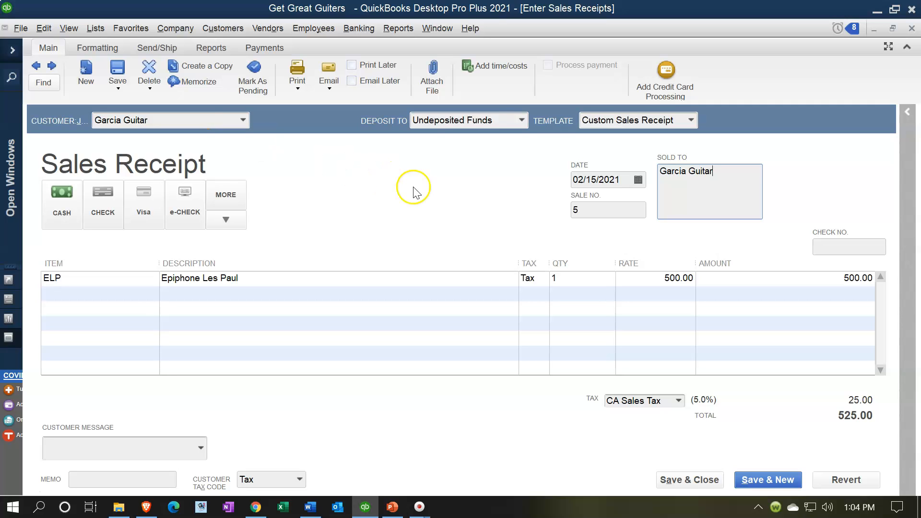
click(824, 246)
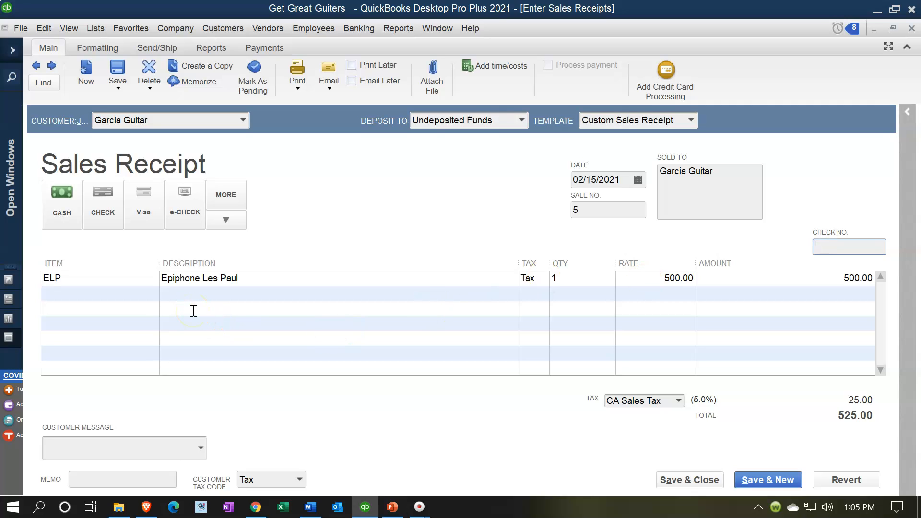
Examine the receipt's ELP line, the items available for selection, and the sales tax and total amounts
click(135, 283)
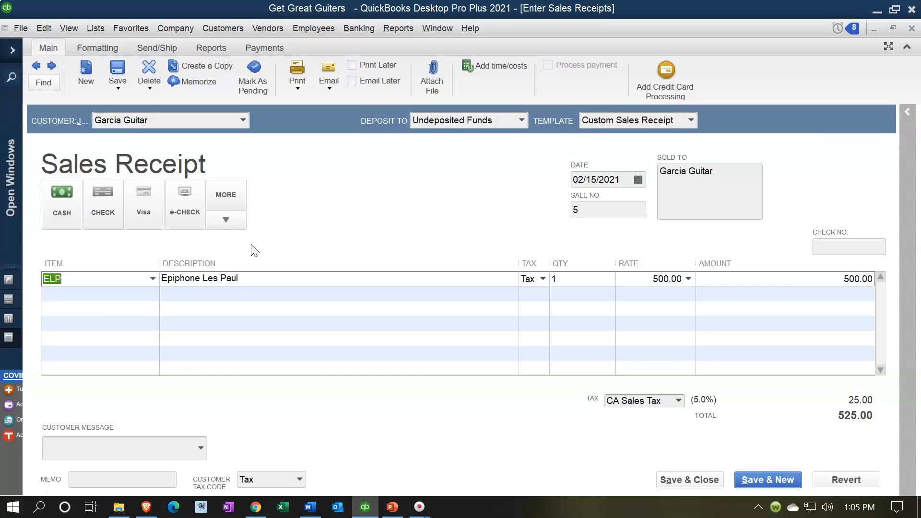
click(246, 279)
click(149, 281)
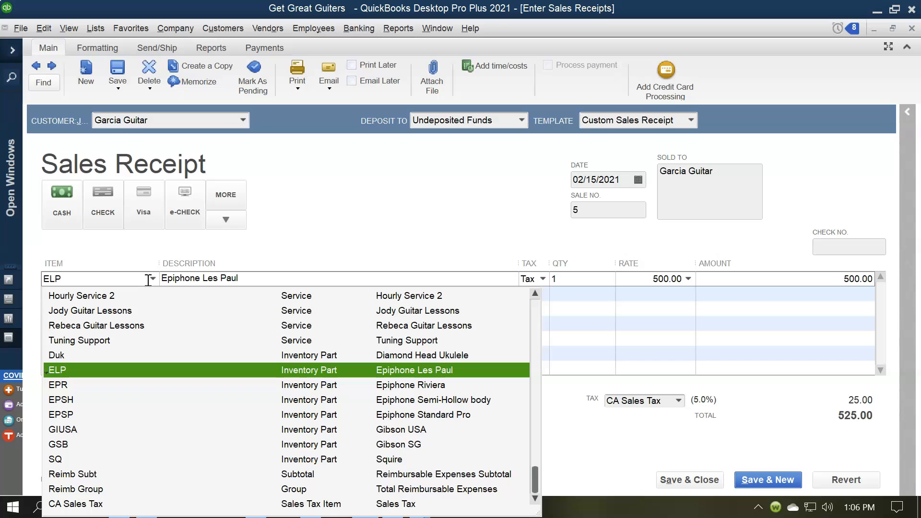
click(153, 279)
click(360, 197)
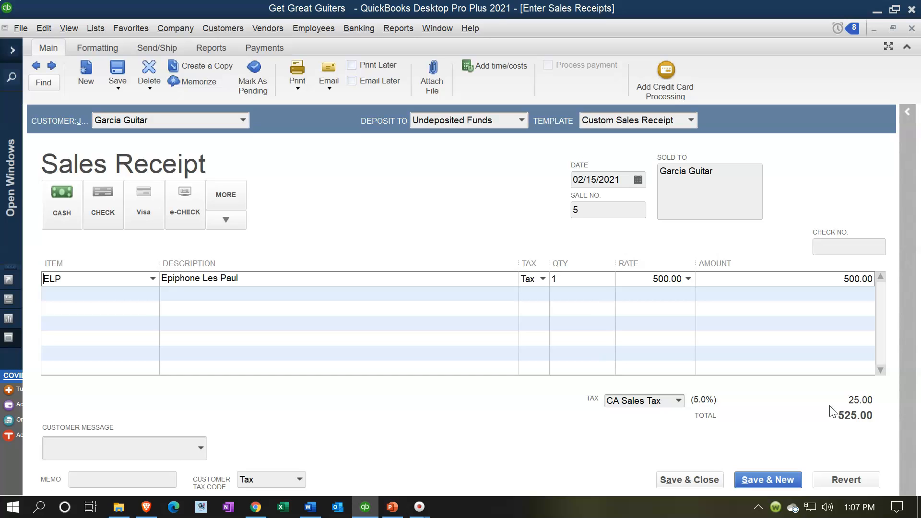
click(828, 417)
click(841, 429)
click(833, 411)
Open the ELP item from the Item List to review its cost, price and accounts, and close the item, list and sales receipt
click(89, 29)
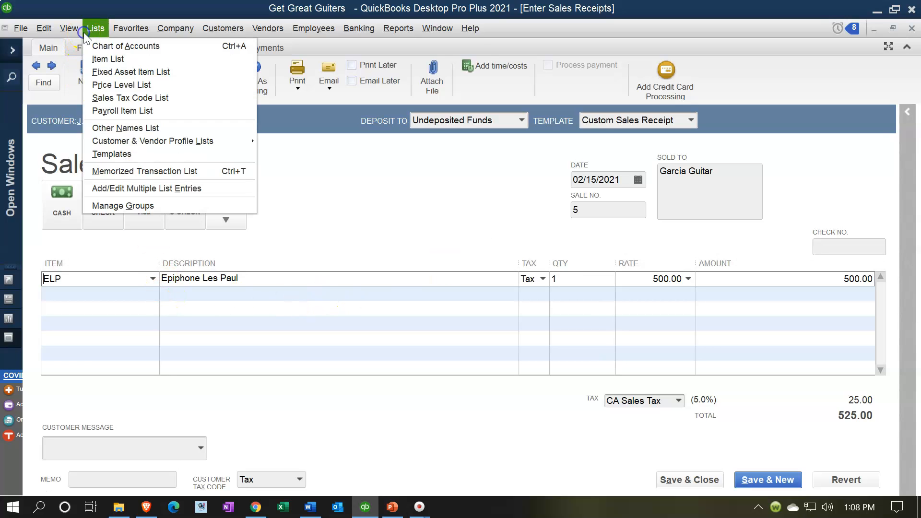
click(98, 59)
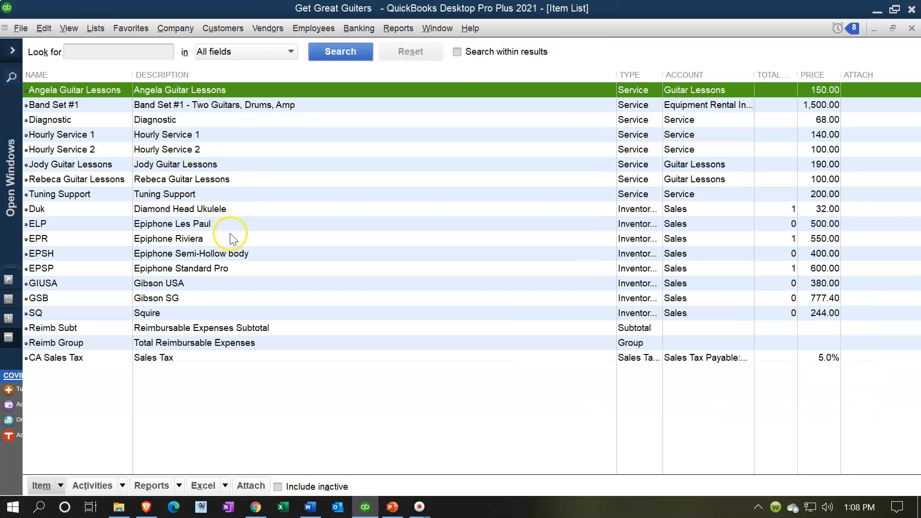
click(94, 225)
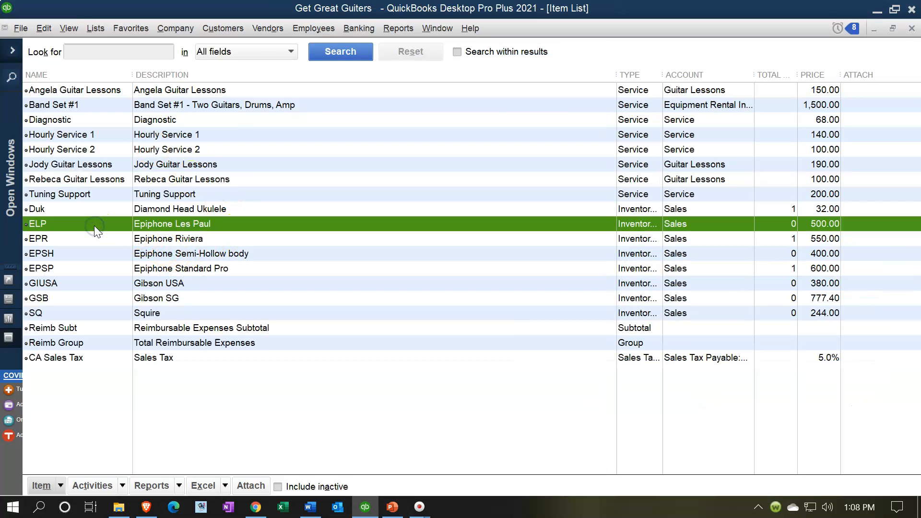
double_click(94, 225)
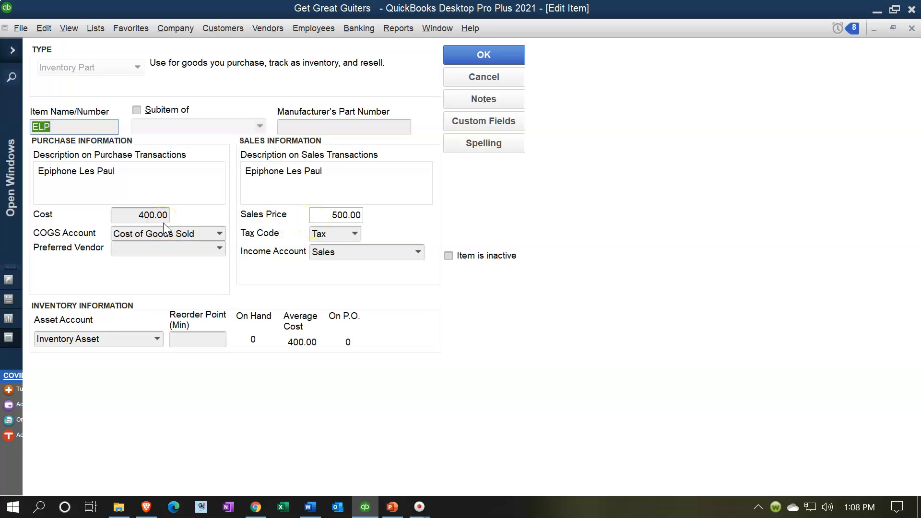
click(912, 29)
click(915, 30)
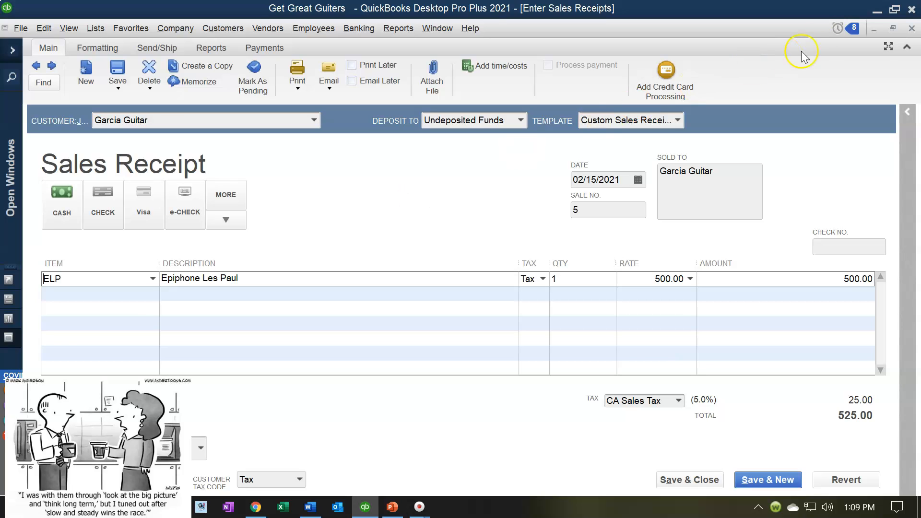
click(911, 27)
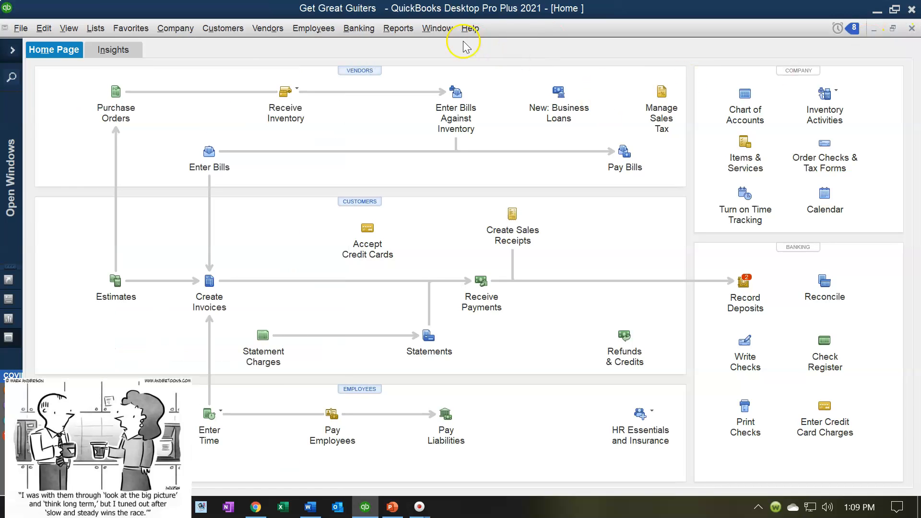
Expand the open windows list and open the Balance Sheet Standard report
click(12, 50)
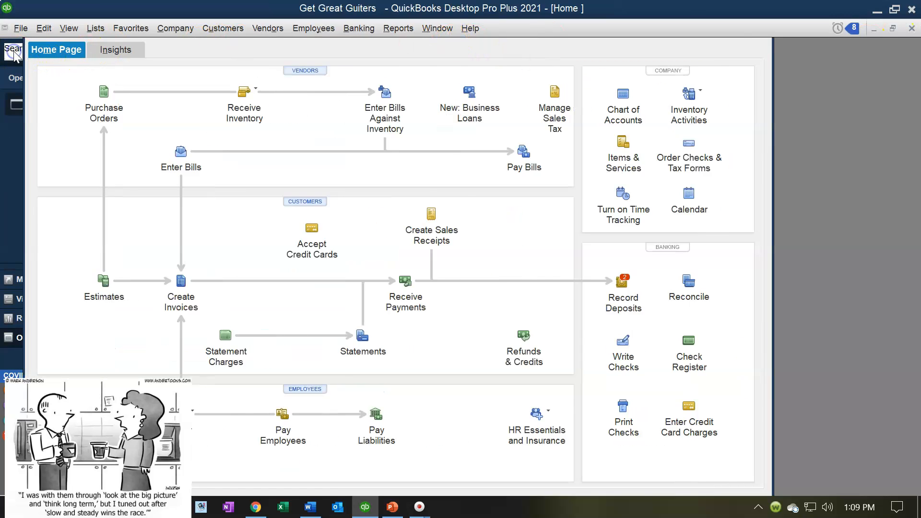
click(396, 28)
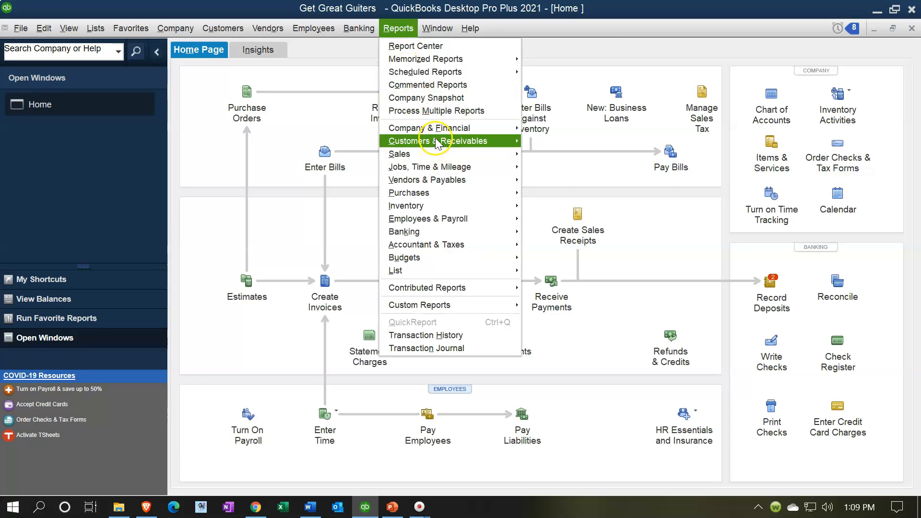
mouse_move(440, 129)
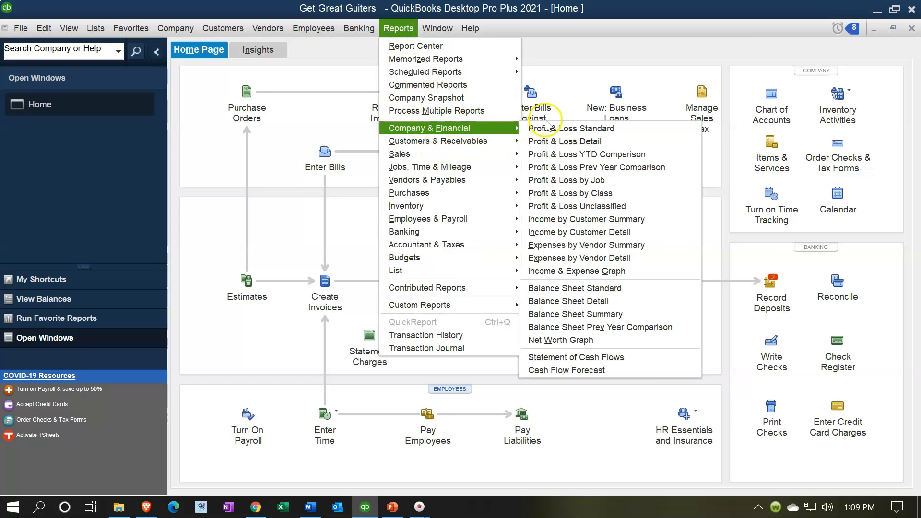
click(590, 289)
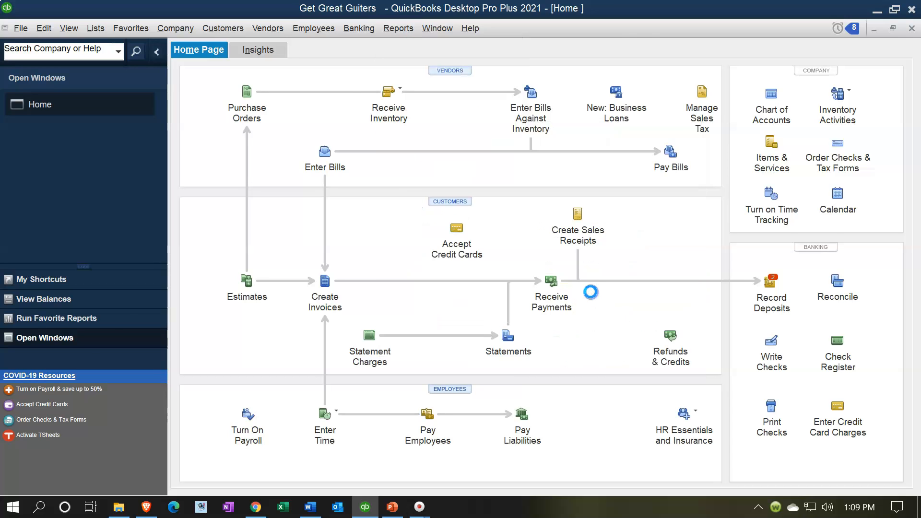
Customize the balance sheet's date range to 01/01/2021 through 12/31/2021 and select the Undeposited Funds amount
click(185, 50)
key(Tab)
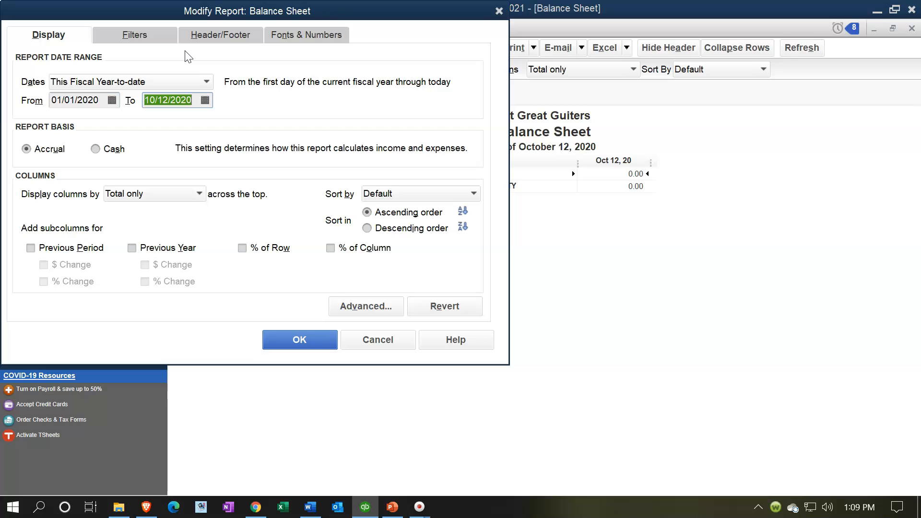
click(157, 82)
click(157, 82)
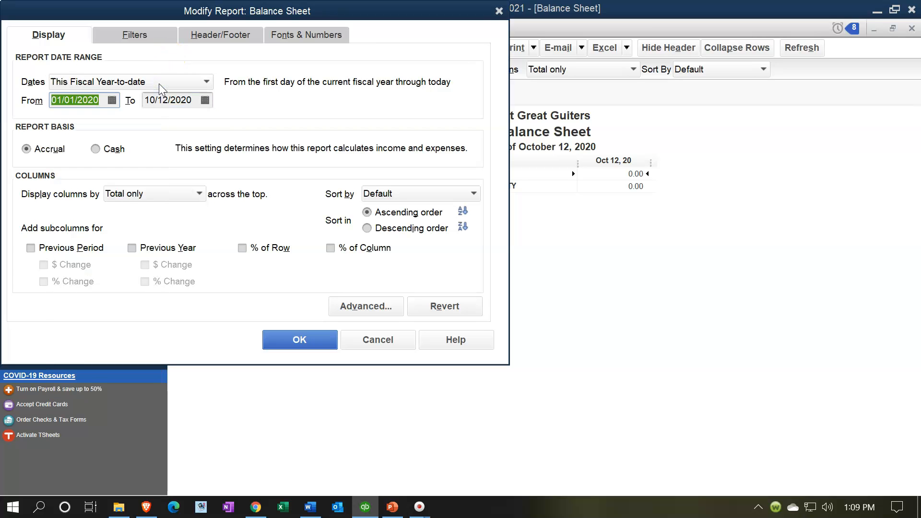
text(01/01/2021)
key(Tab)
text(12)
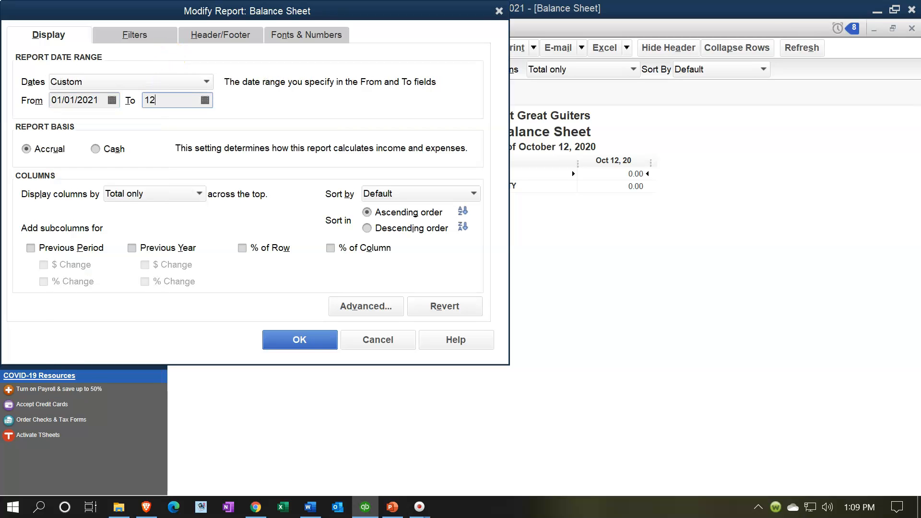
text(/31/2021)
key(Tab)
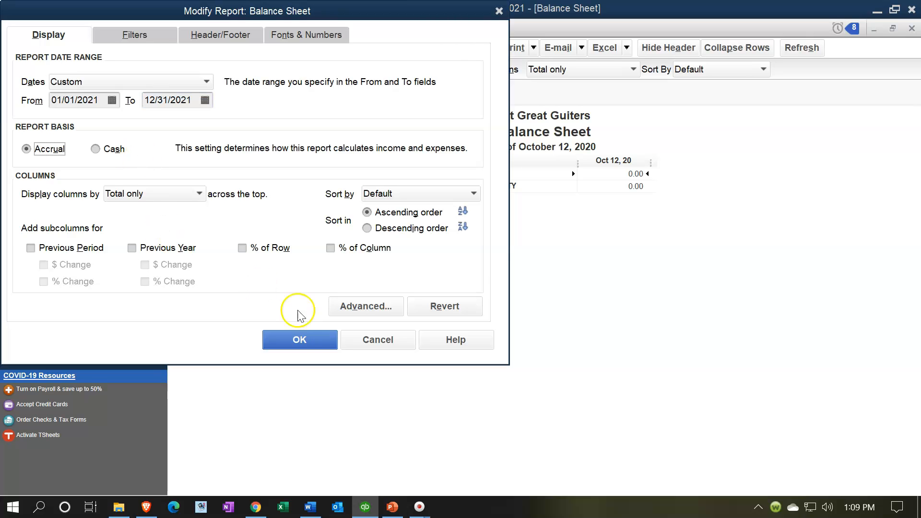
click(314, 339)
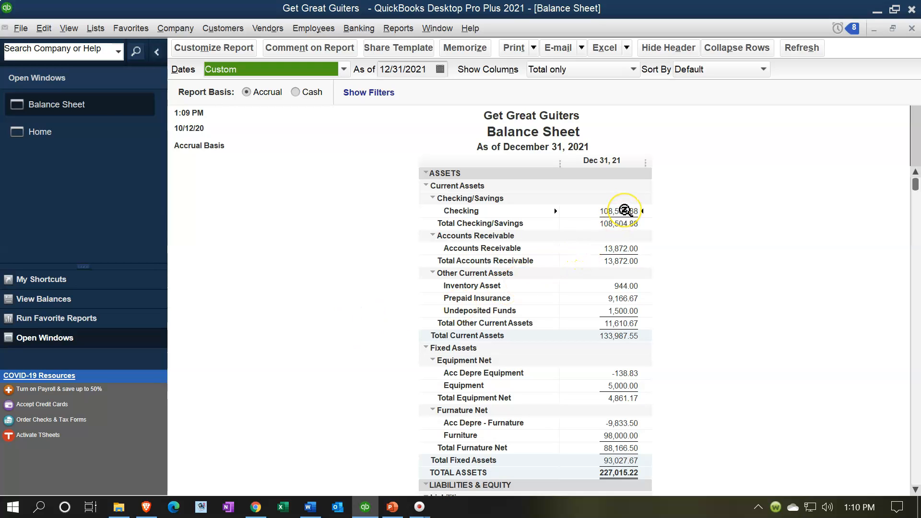
click(627, 311)
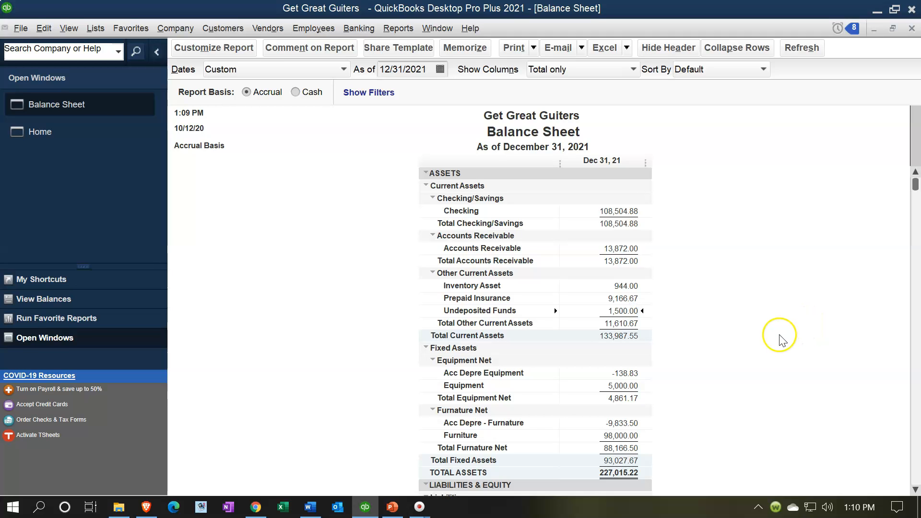
Drill into Undeposited Funds to review its transactions, and view and close the 5,180.00 sales receipt dated 01/16/2021
double_click(627, 314)
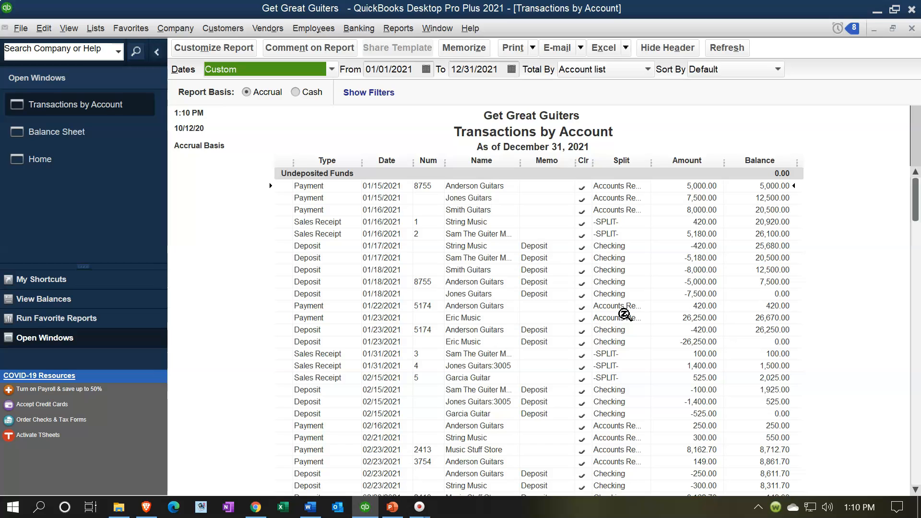
click(327, 218)
scroll(332, 324, down, 2)
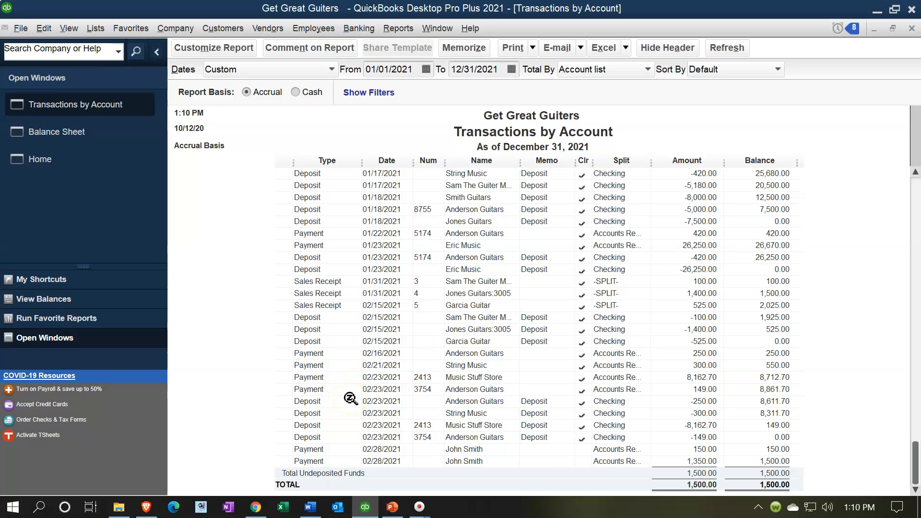
scroll(351, 399, up, 2)
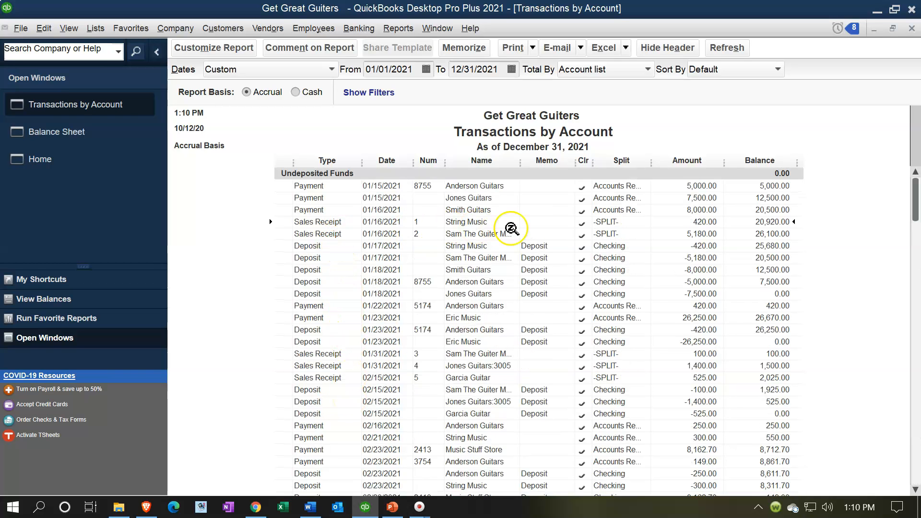
double_click(709, 234)
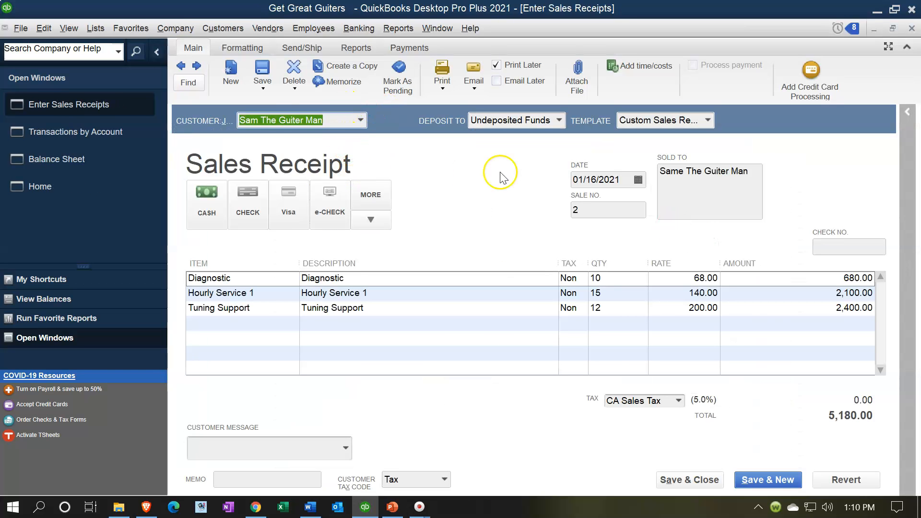
click(912, 28)
click(914, 28)
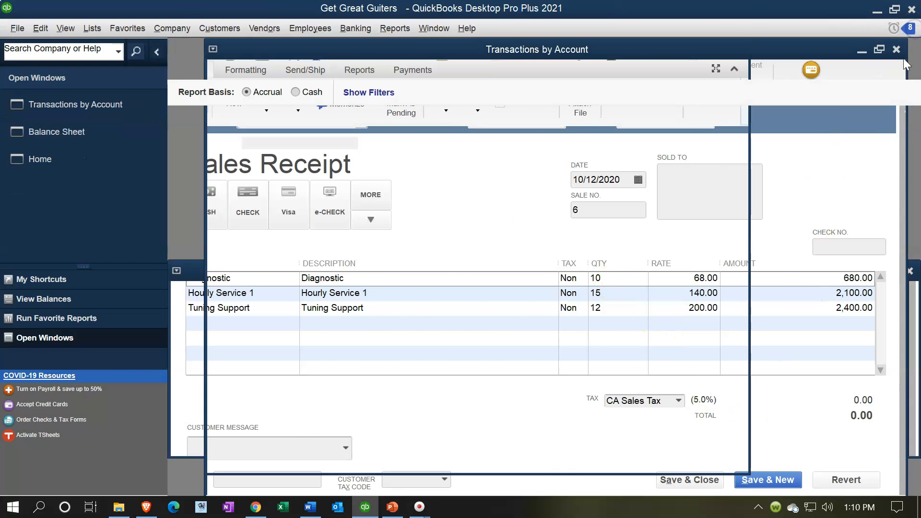
Open the String Music sales receipt to review its total, and close the receipt and the Undeposited Funds transaction report
double_click(696, 223)
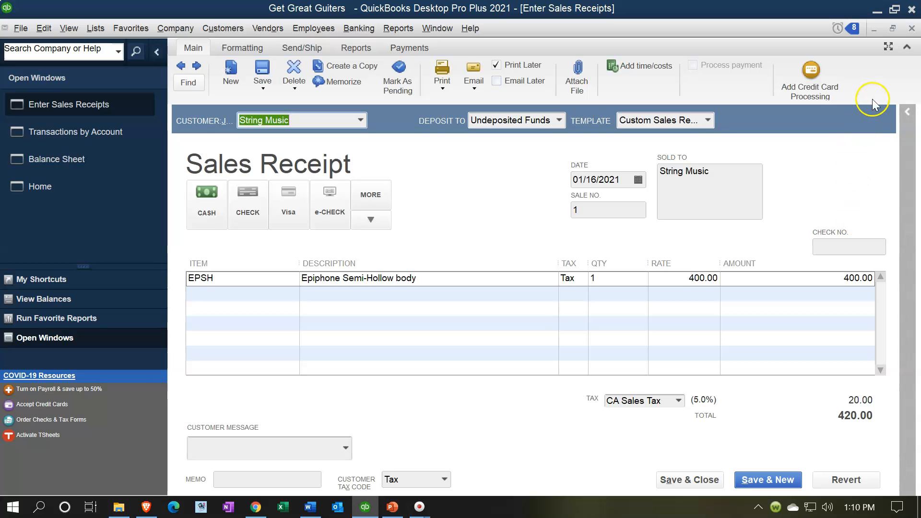
click(912, 29)
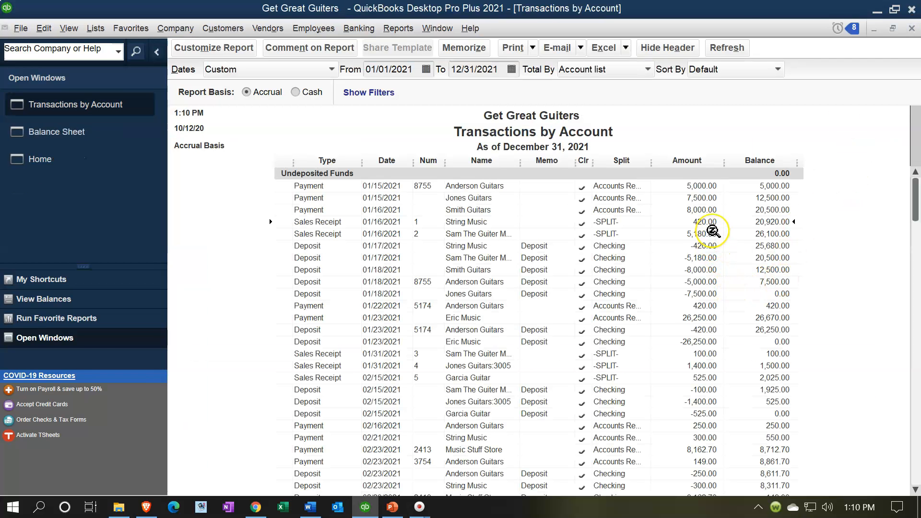
click(913, 29)
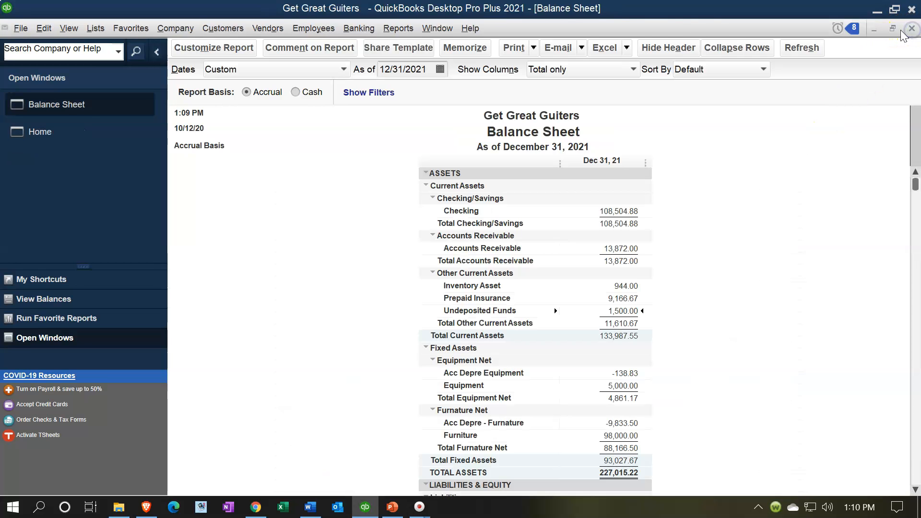
Open the Profit & Loss Standard report and set its date range to 01/01/2021 through 12/31/2021
click(394, 30)
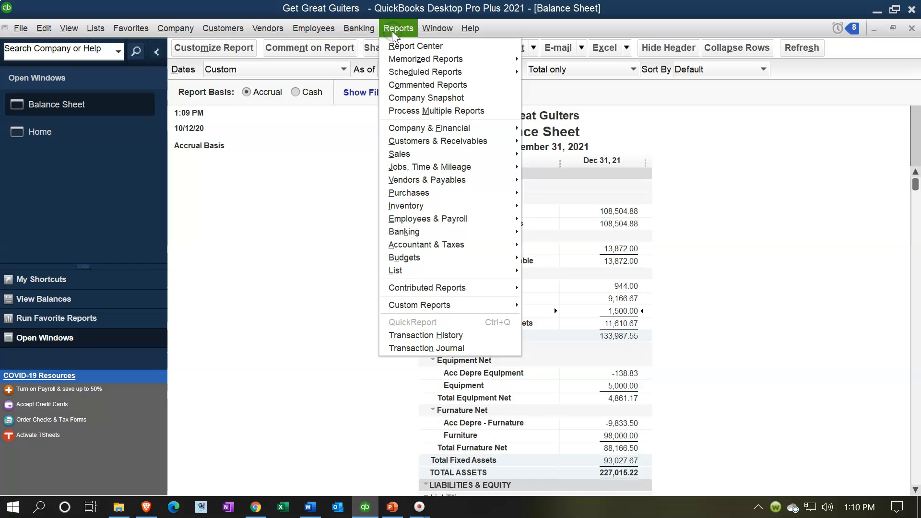
mouse_move(417, 128)
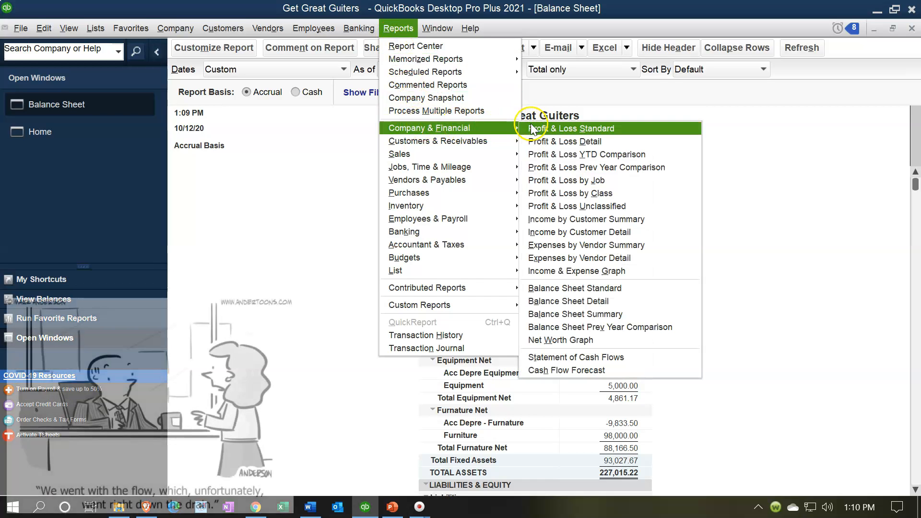
click(530, 128)
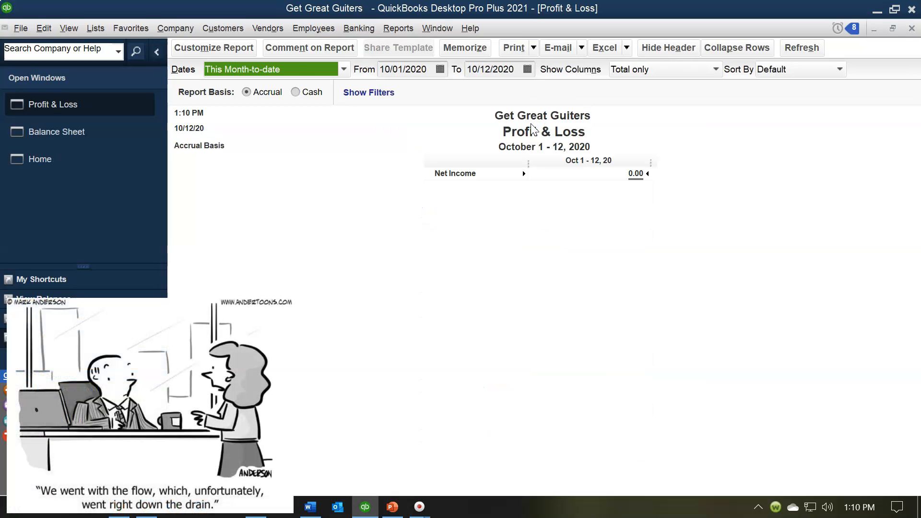
text(010121)
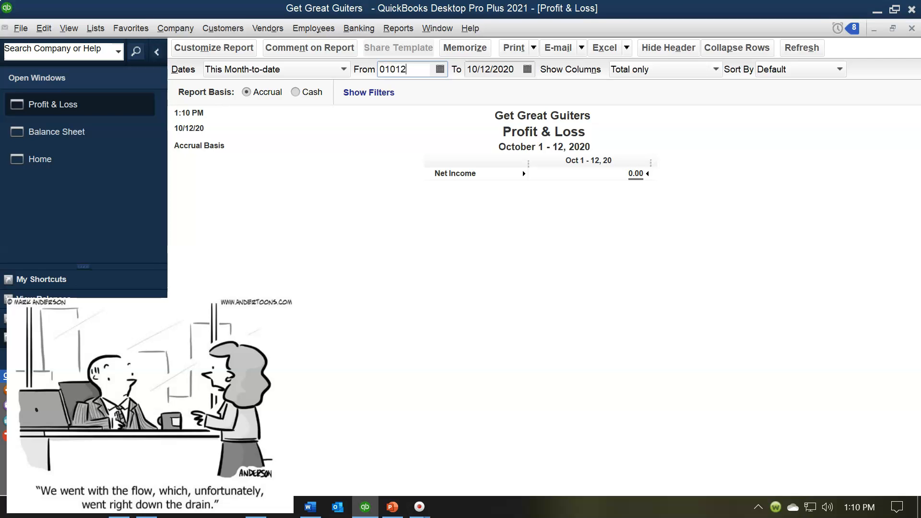
key(Tab)
text(12/31/2021)
key(Tab)
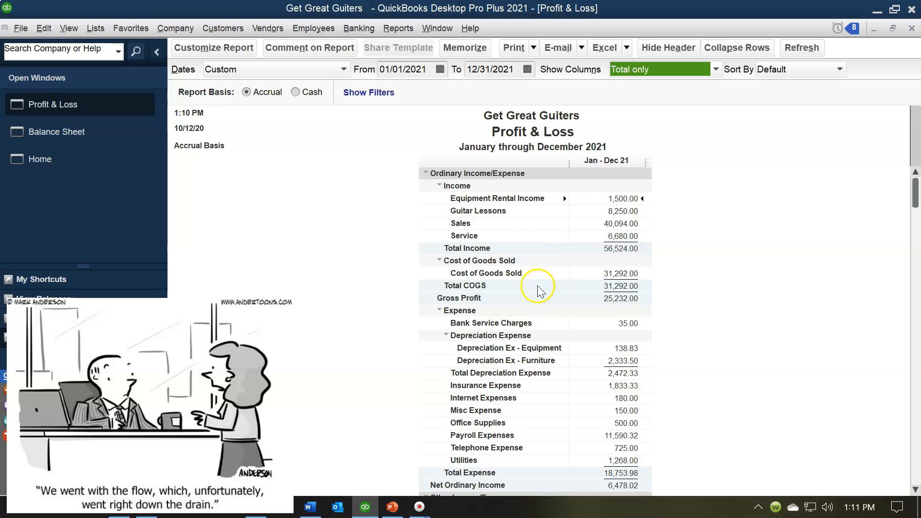
Drill into the Sales income amount, review the String Music sales receipt behind it, and close the receipt and detail report
click(626, 224)
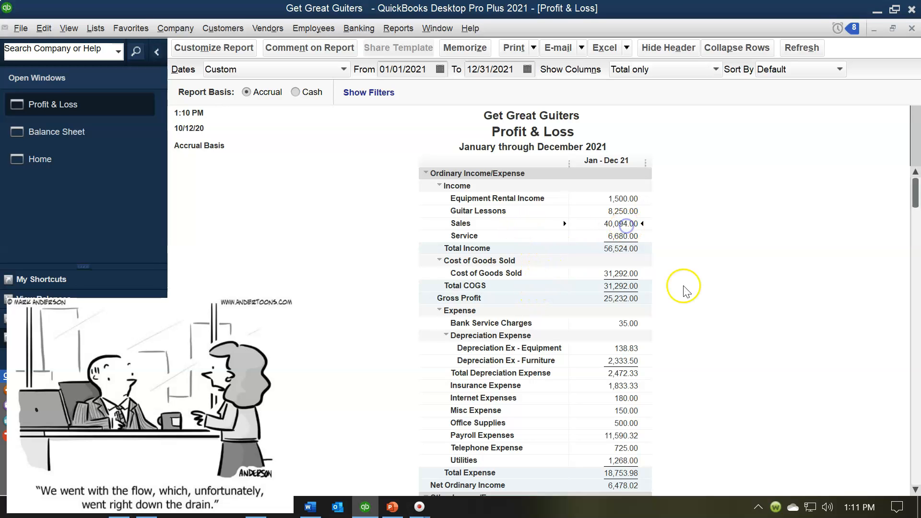
double_click(631, 225)
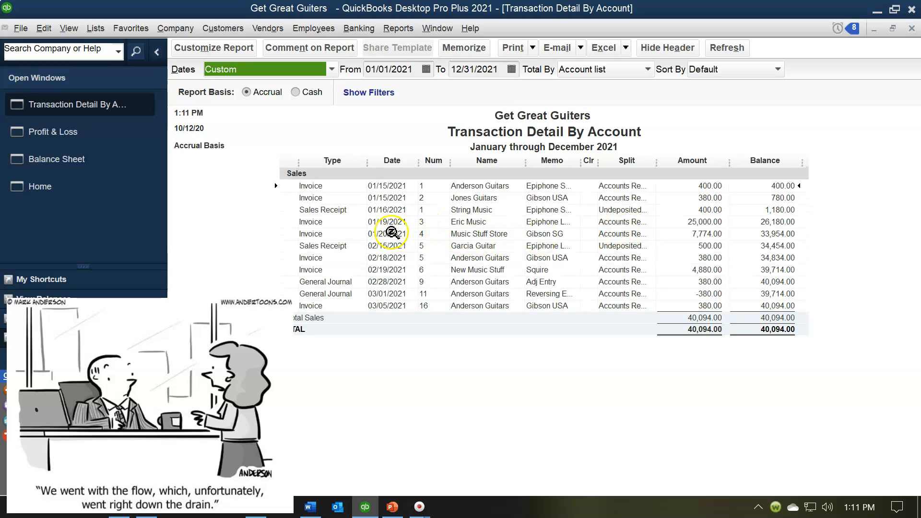
click(379, 209)
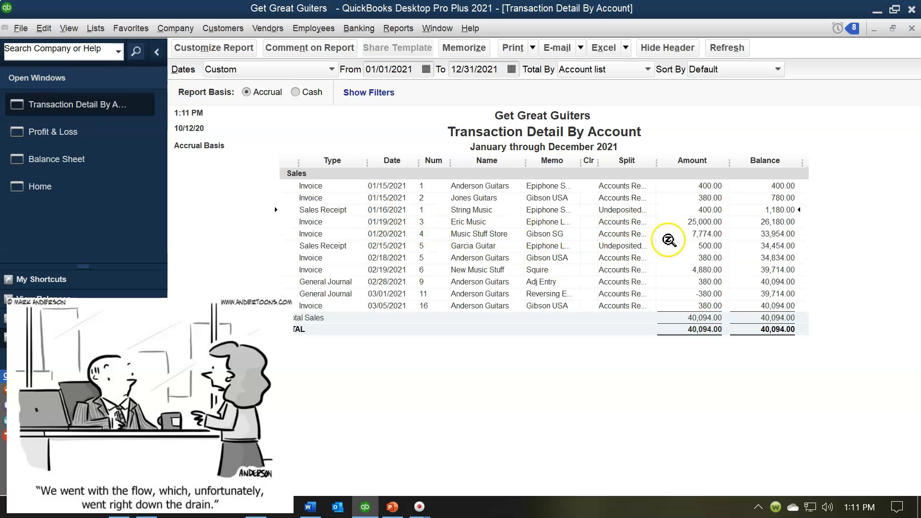
double_click(717, 210)
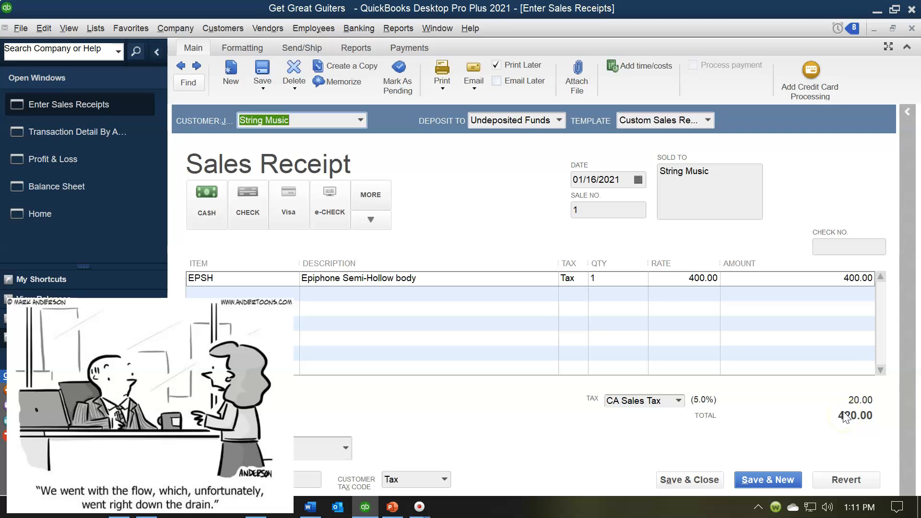
click(912, 29)
click(912, 29)
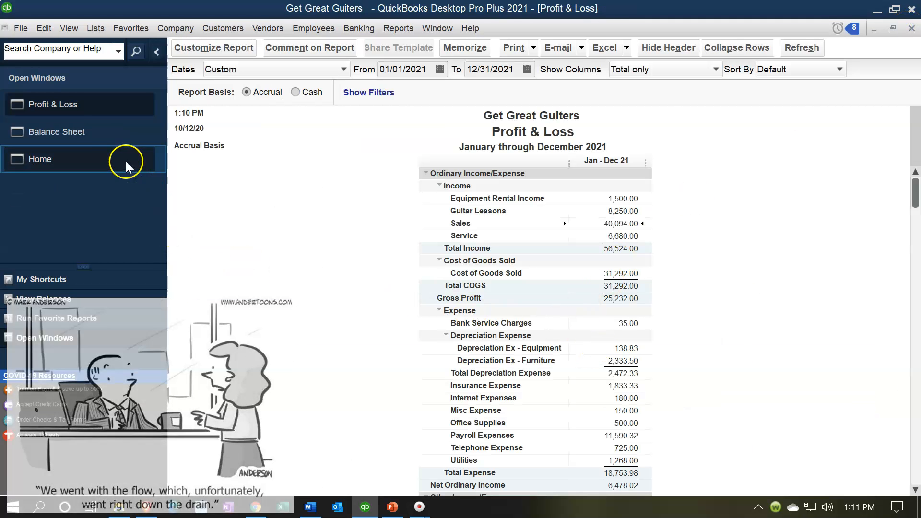
Return to the Balance Sheet, drill into Sales Tax Payable 1 to review the 01/16/2021 sales receipt's tax entry, and close the detail
click(96, 140)
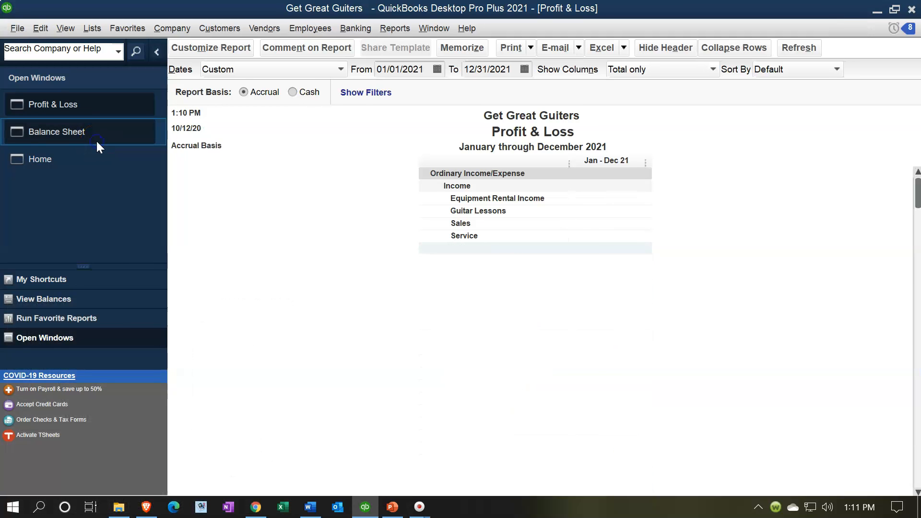
click(346, 261)
scroll(345, 261, down, 6)
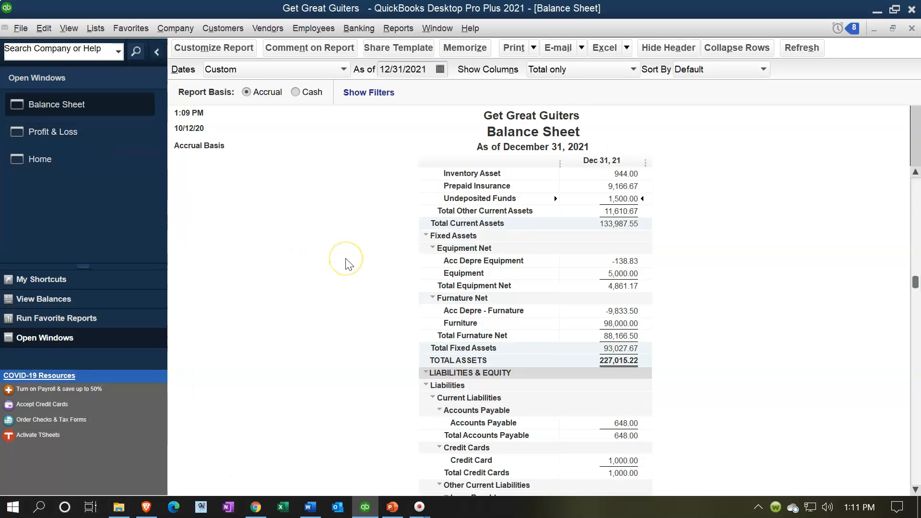
scroll(349, 264, down, 2)
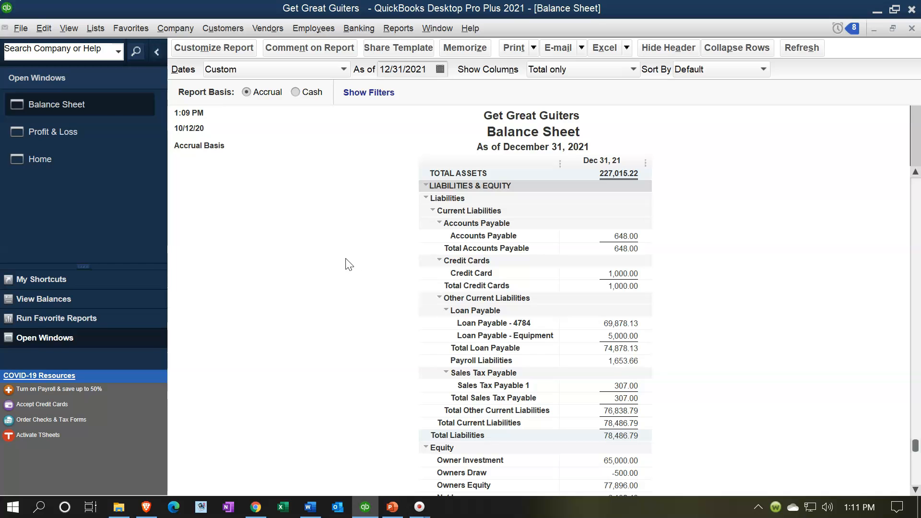
double_click(632, 386)
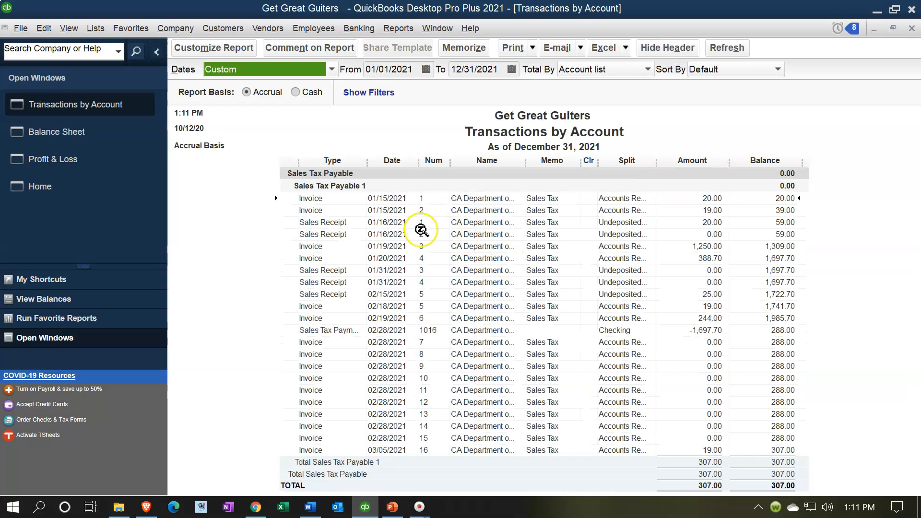
click(357, 222)
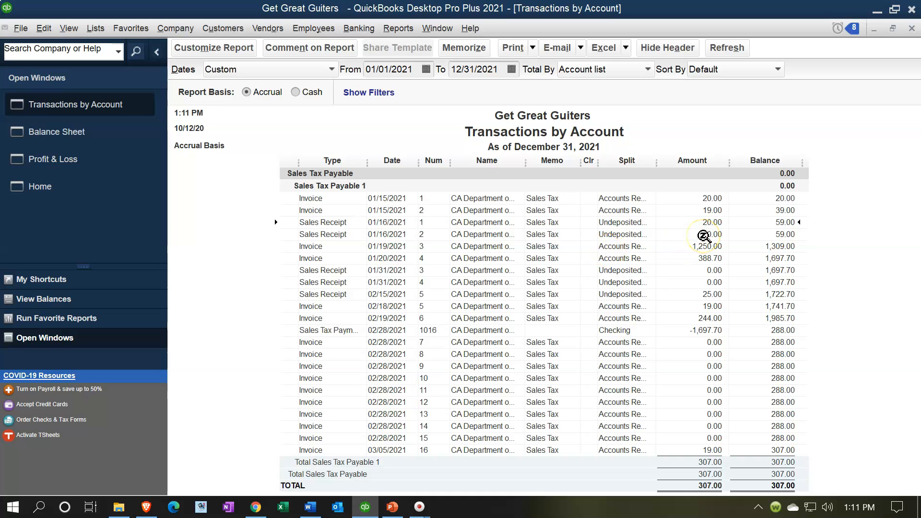
click(911, 27)
Drill into the Inventory Asset balance, review the String Music sales receipt behind its entry, and close the receipt and detail report
scroll(777, 331, up, 2)
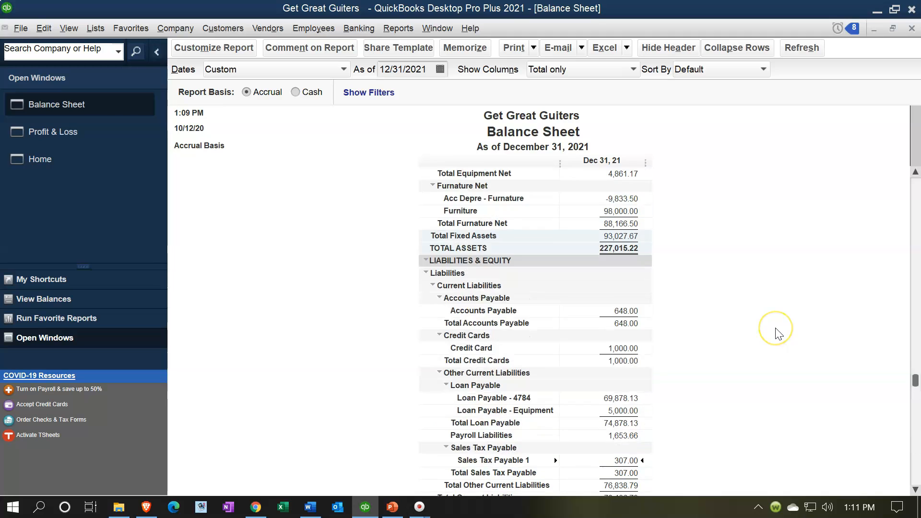
scroll(777, 331, up, 6)
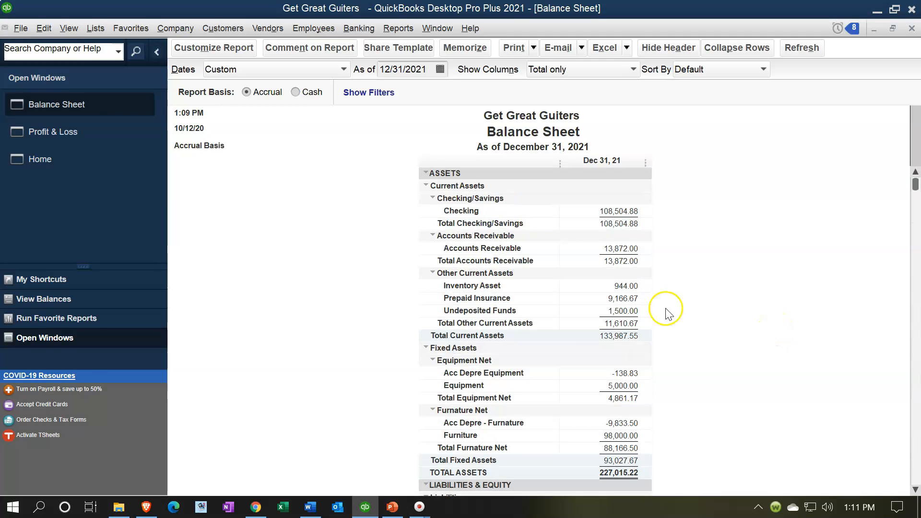
double_click(628, 287)
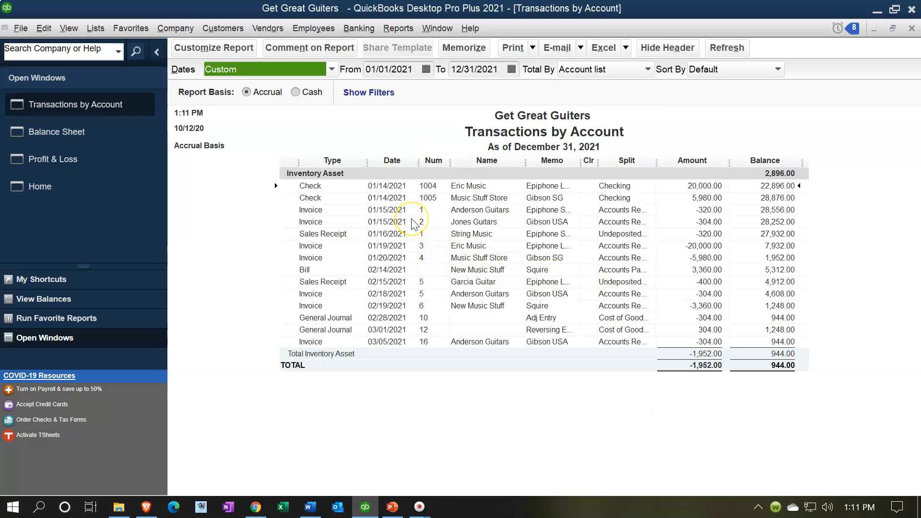
click(401, 233)
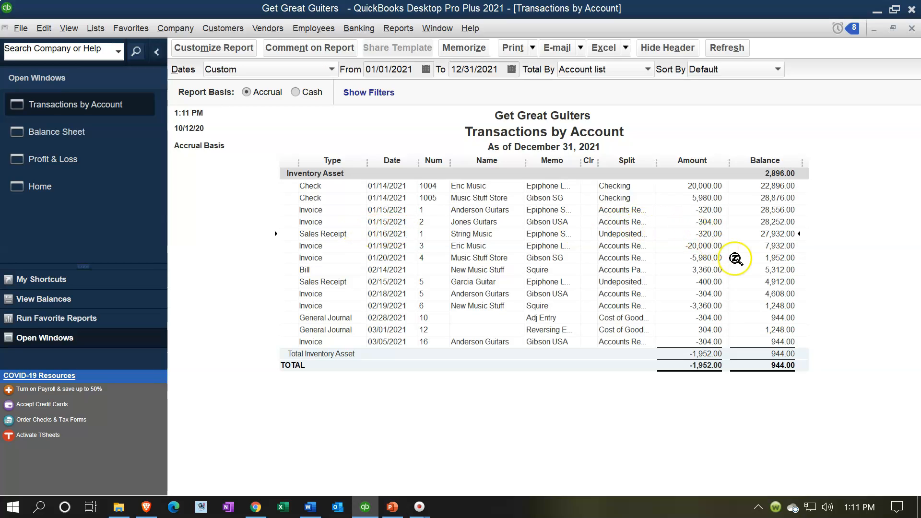
double_click(709, 234)
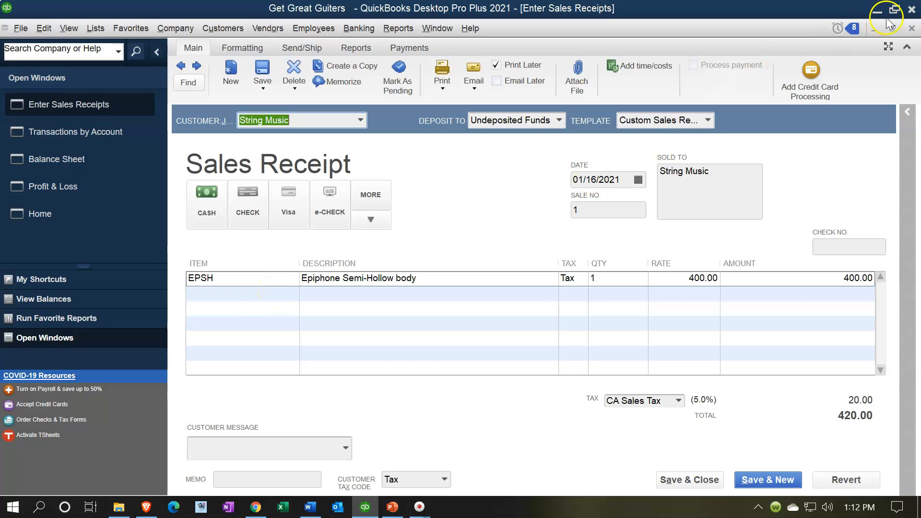
click(911, 29)
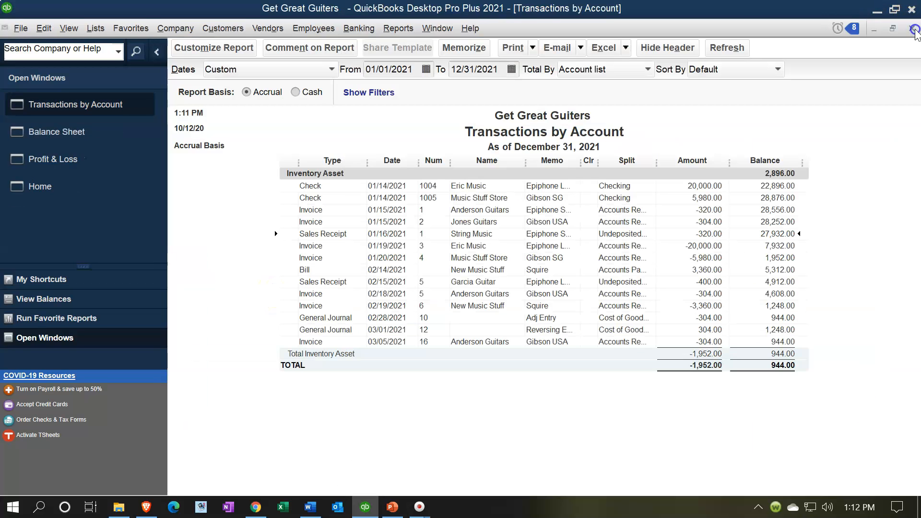
click(913, 29)
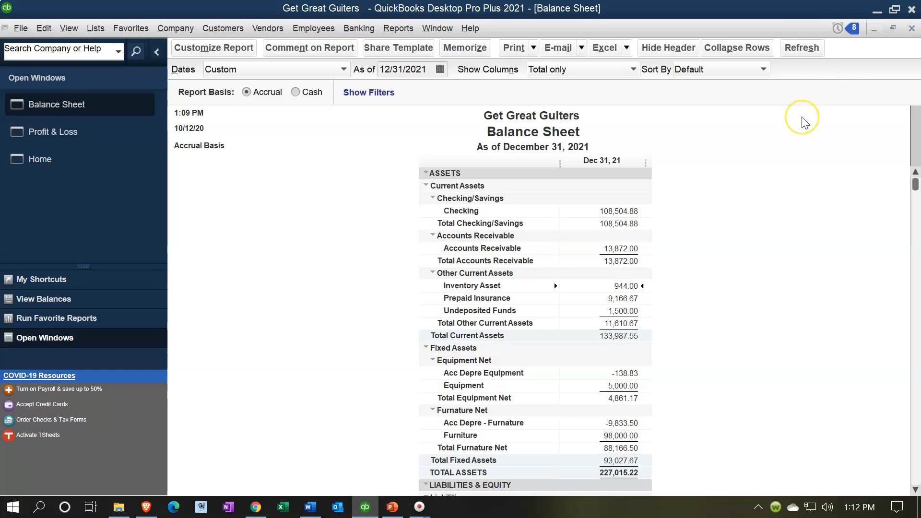
Return to the Profit & Loss report, drill into Cost of Goods Sold to review the String Music receipt's entry, and close the detail
click(81, 136)
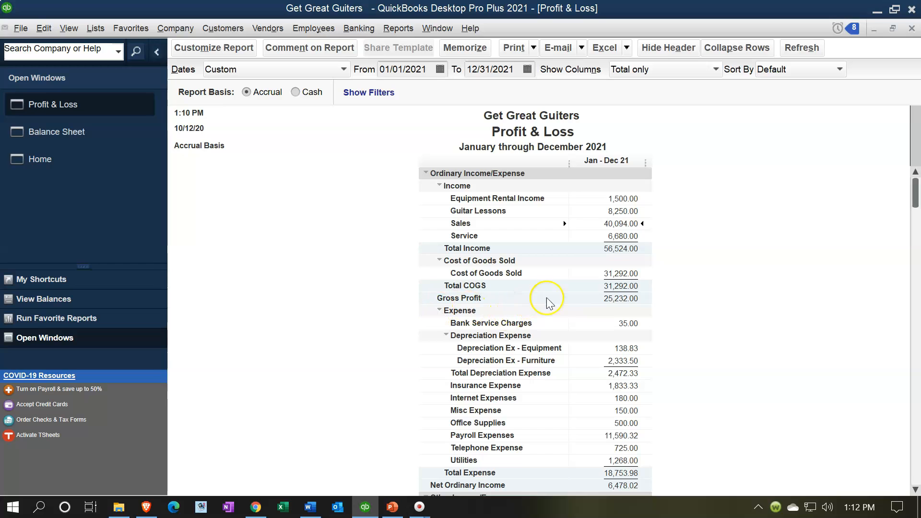
double_click(620, 272)
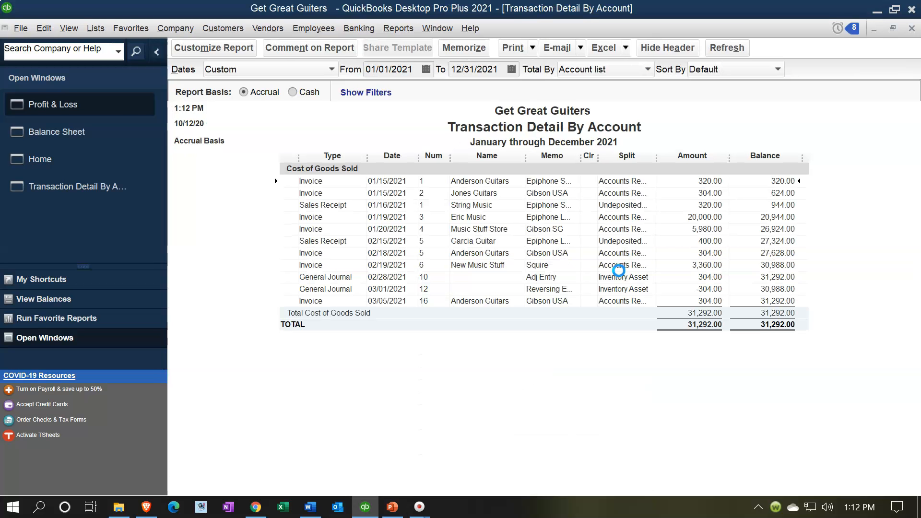
click(706, 208)
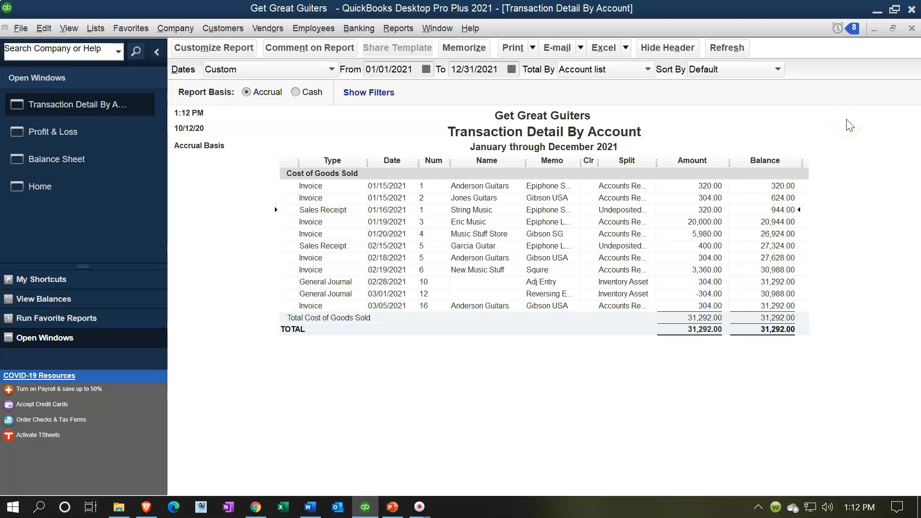
click(874, 85)
click(913, 30)
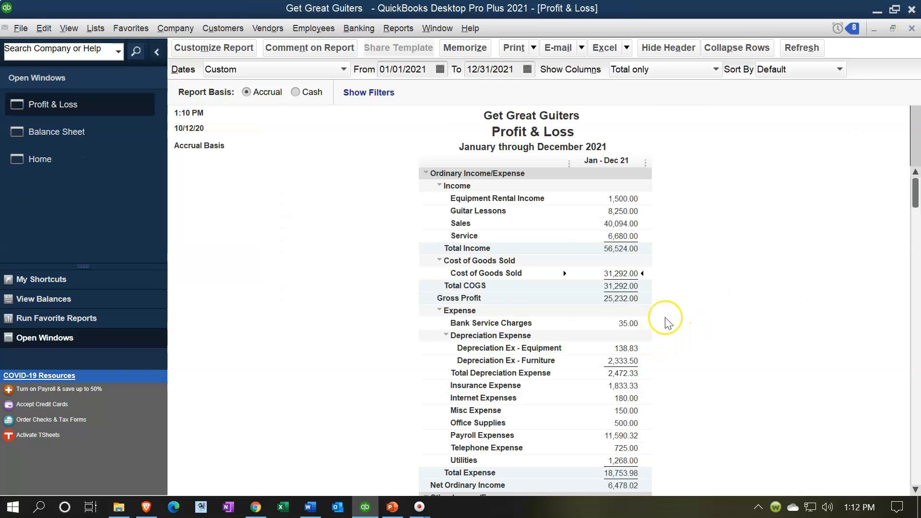
Examine the Net Income amount at the end of the Profit & Loss report
scroll(667, 331, down, 3)
click(634, 481)
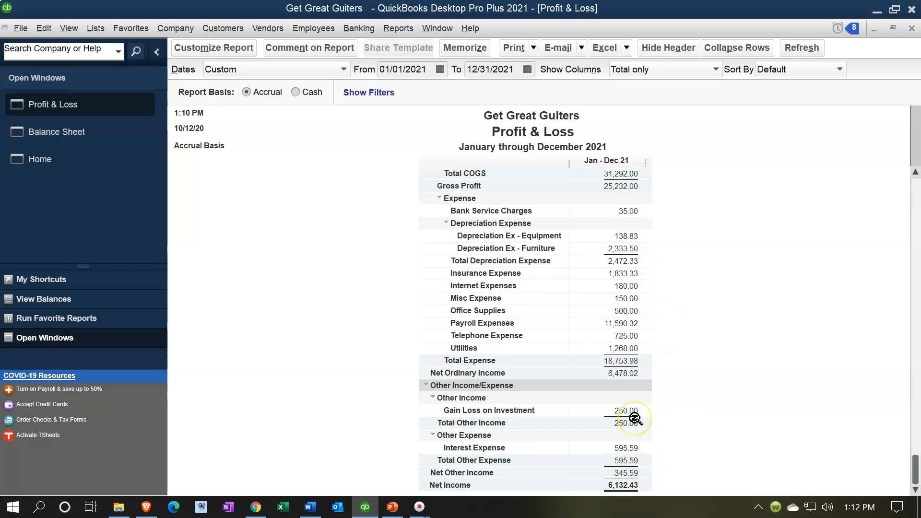
Return to the Balance Sheet to check Inventory Asset, and run the Inventory Valuation Summary report as of 12/31/2021
scroll(634, 418, up, 3)
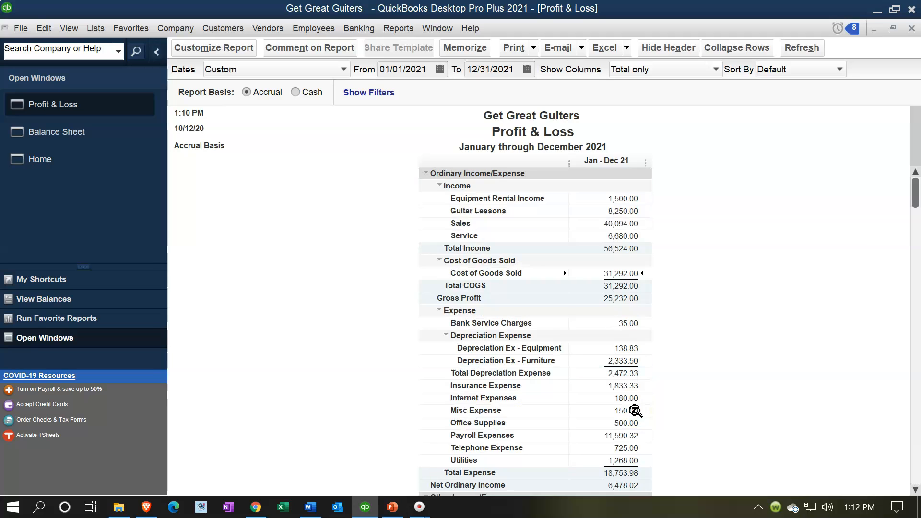
click(73, 133)
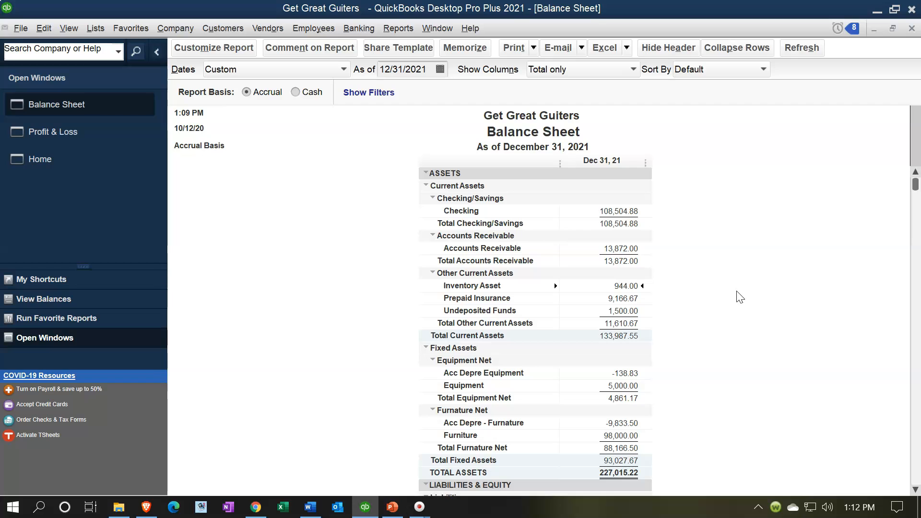
click(397, 32)
mouse_move(455, 172)
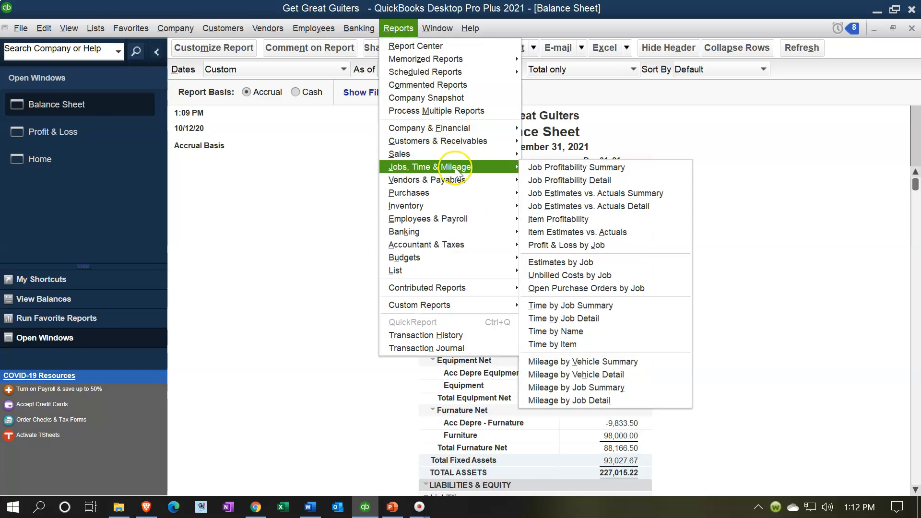
mouse_move(479, 211)
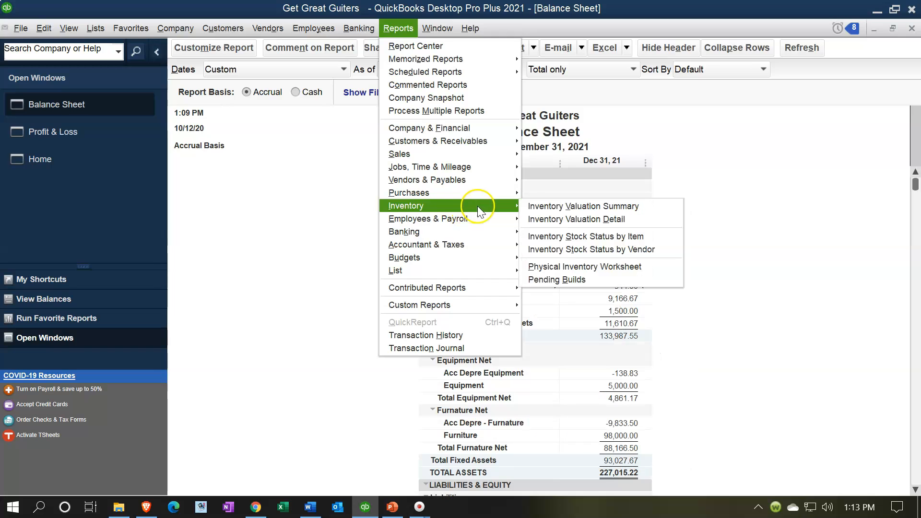
click(539, 209)
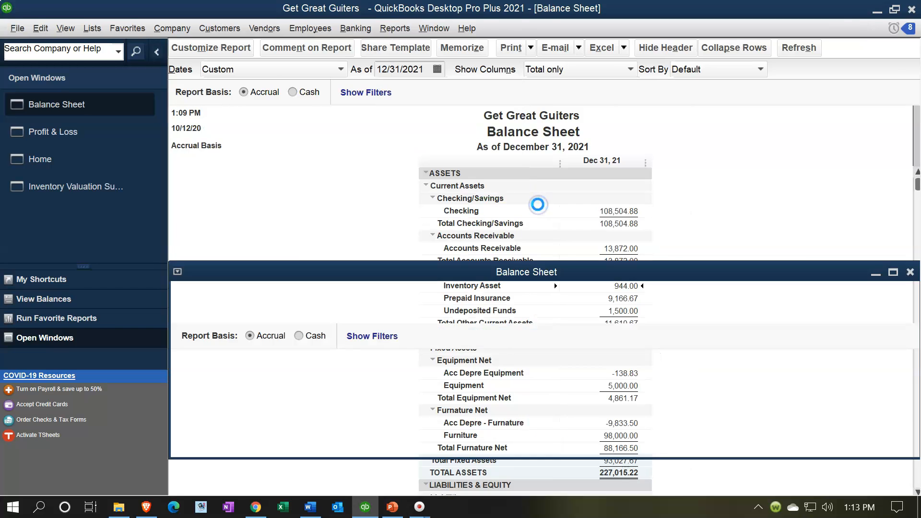
key(Tab)
text(12/31/2021)
key(Tab)
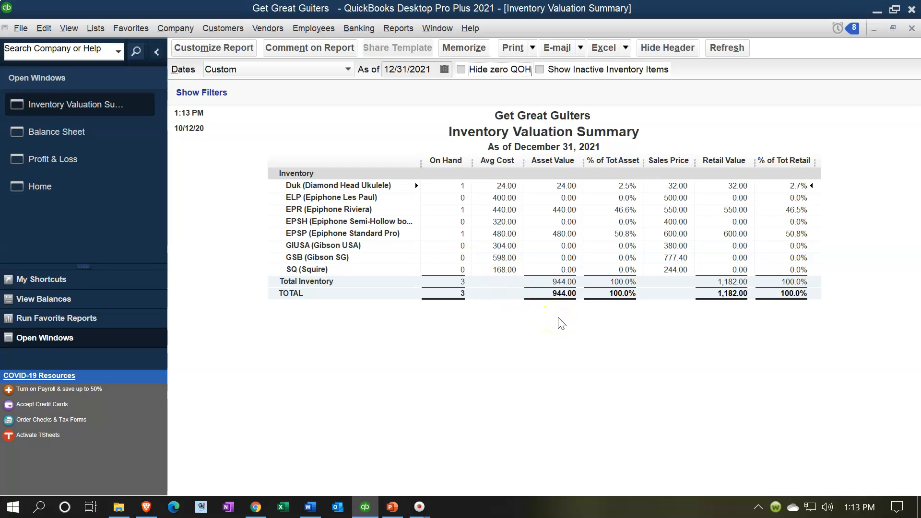
Review the current assets on the Balance Sheet again and return to the Home page's workflow chart
click(82, 137)
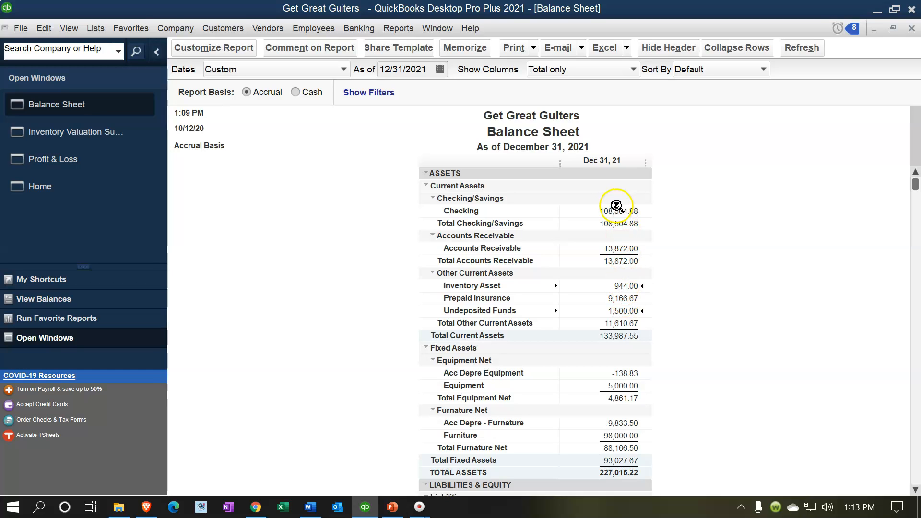
click(78, 188)
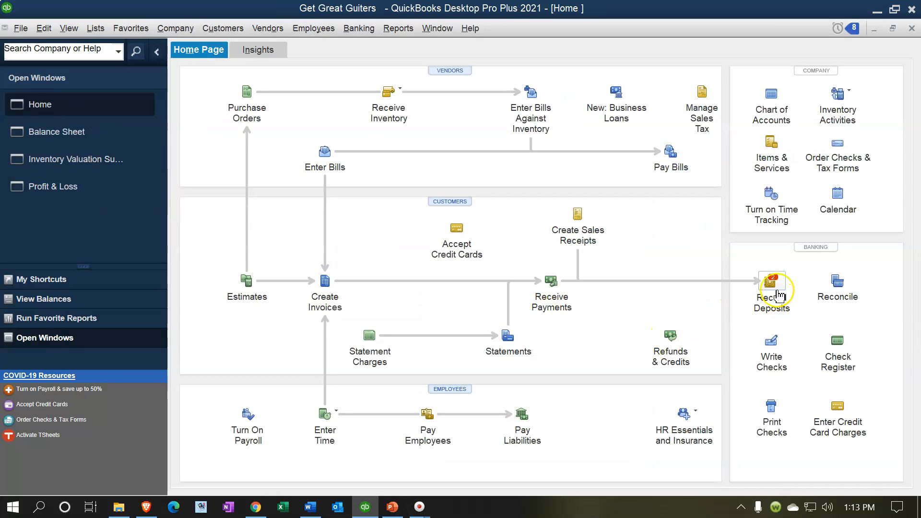